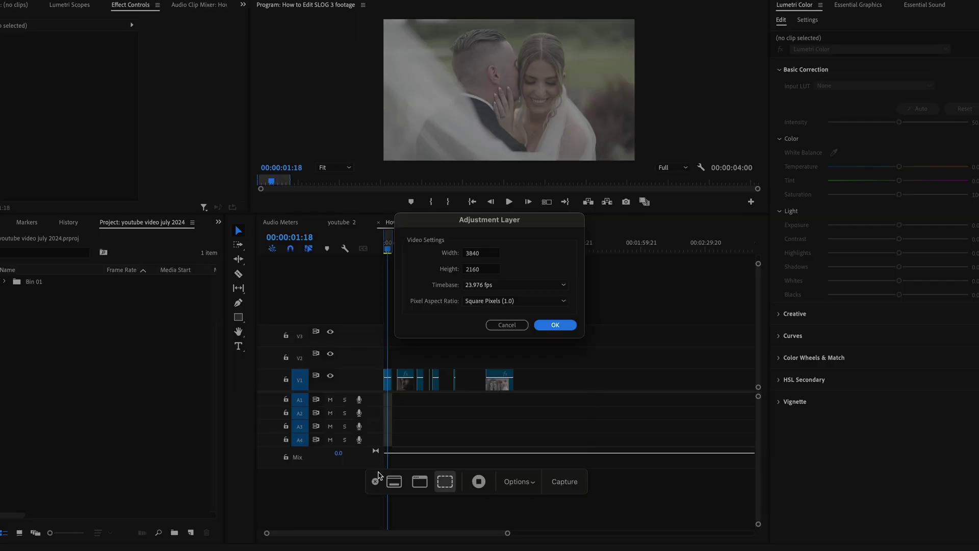
Confirm the new Adjustment Layer, drop it onto V2 across the clips, then move it up to V3
{"action": "left_click", "coordinate": [375, 484]}
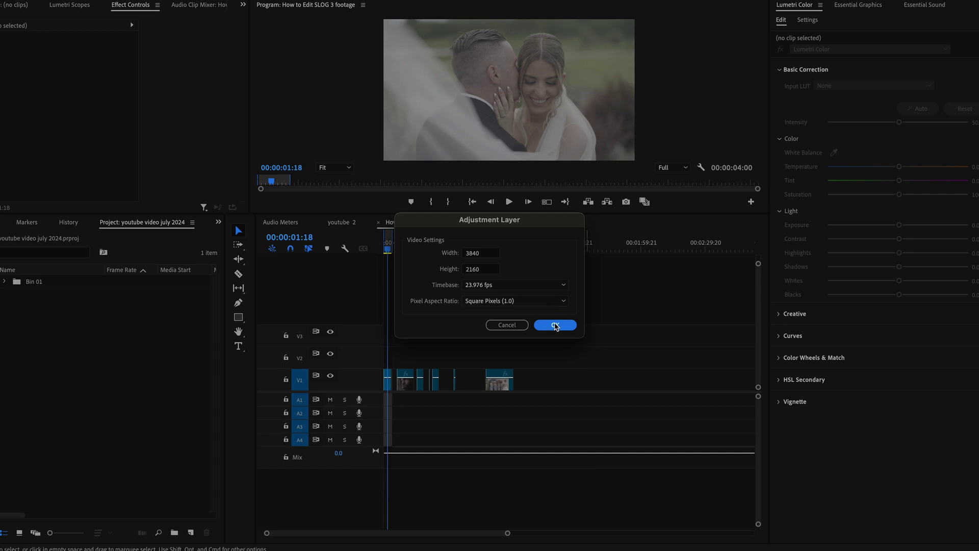
{"action": "left_click", "coordinate": [556, 326]}
{"action": "left_click_drag", "start_coordinate": [14, 286], "coordinate": [513, 364]}
{"action": "left_click", "coordinate": [438, 359]}
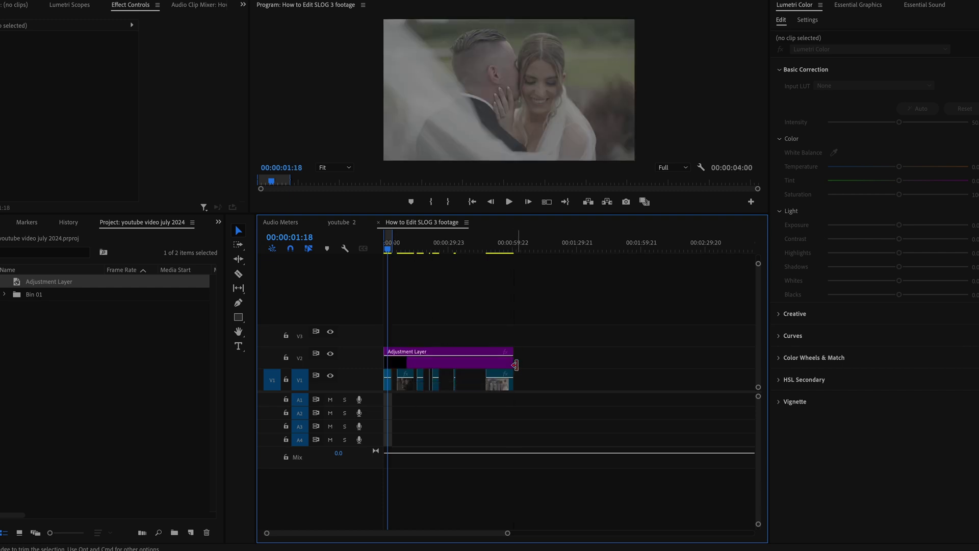
{"action": "left_click_drag", "start_coordinate": [439, 359], "coordinate": [439, 335]}
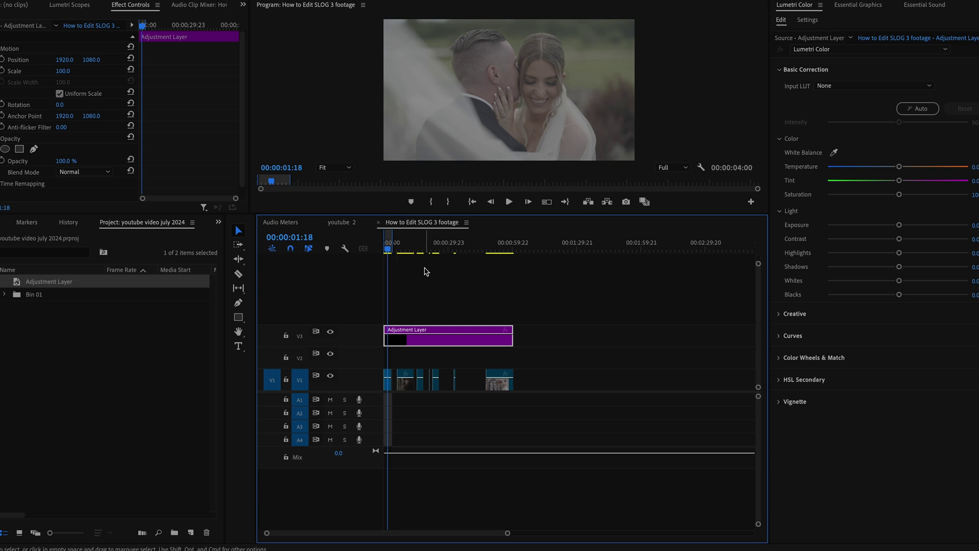
Load SLog3 converter.cube as the Lumetri Input LUT on the adjustment layer
{"action": "left_click", "coordinate": [842, 86]}
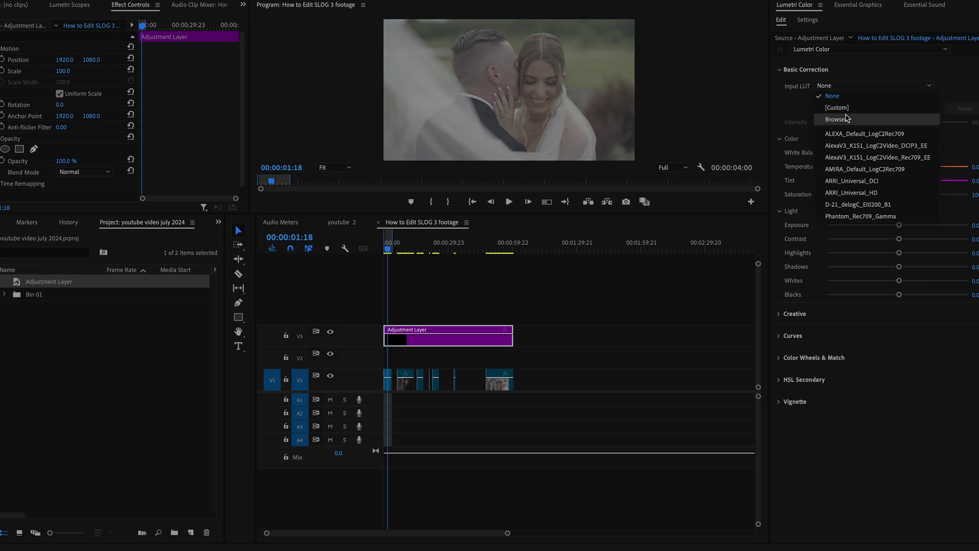
{"action": "left_click", "coordinate": [845, 119]}
{"action": "left_click", "coordinate": [313, 53]}
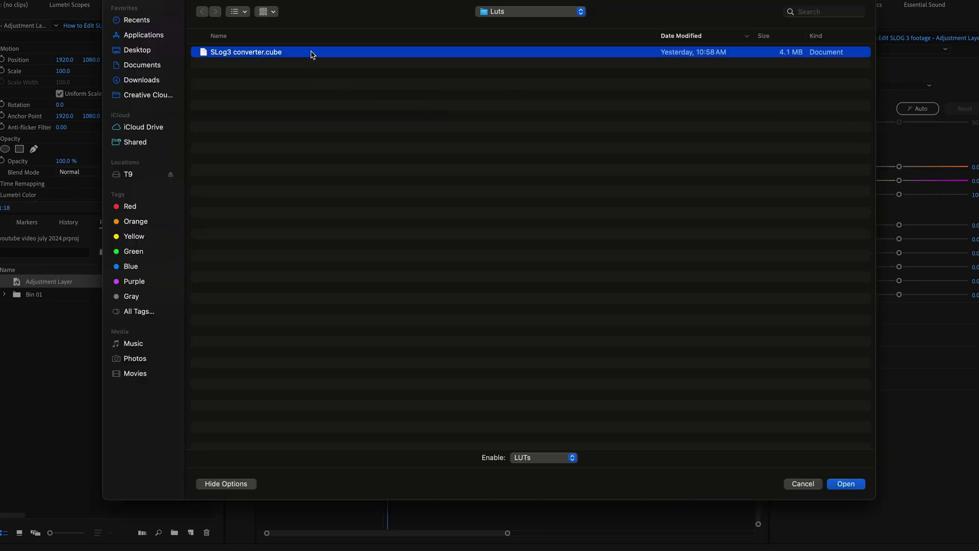
{"action": "double_click", "coordinate": [313, 53]}
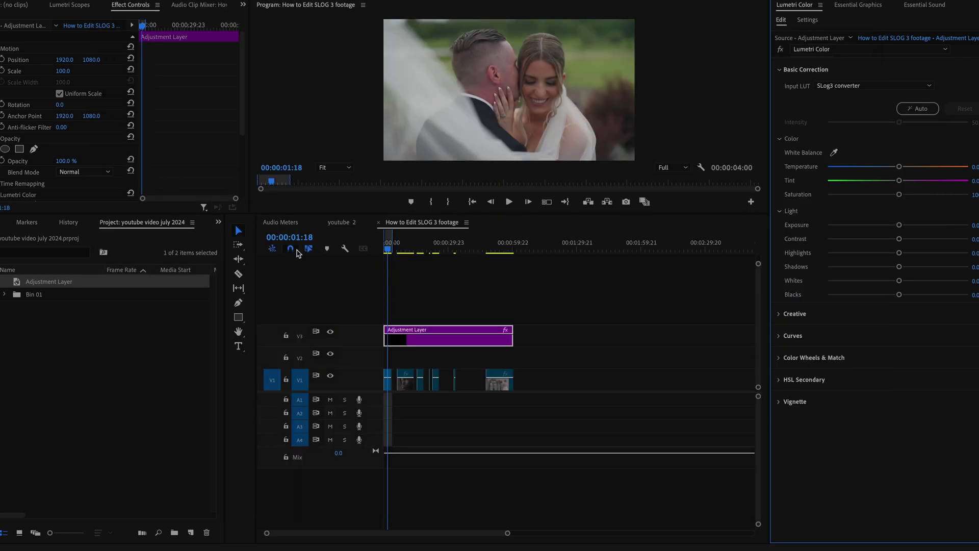
Toggle the adjustment layer off and on with Shift+E to compare, then enlarge the program monitor
{"action": "left_click", "coordinate": [465, 343]}
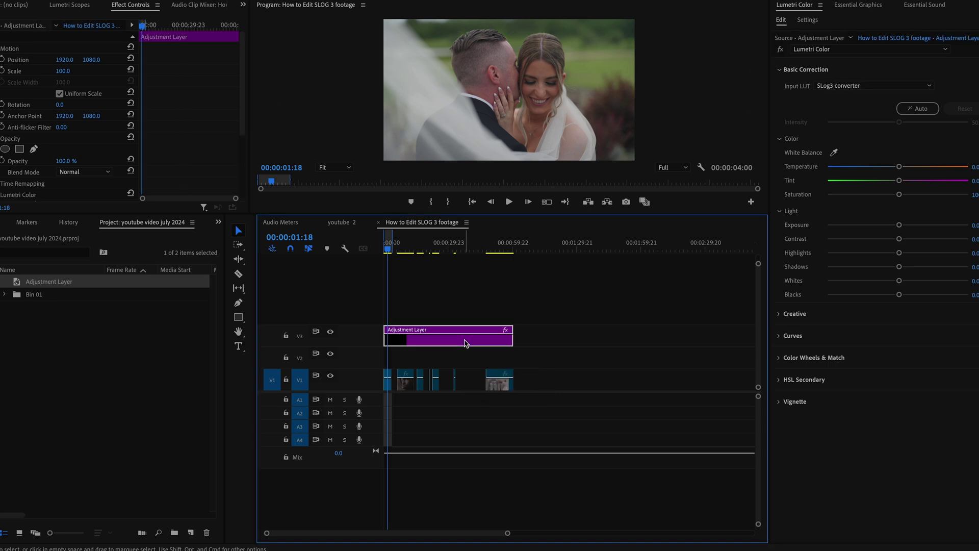
{"action": "key", "text": "shift+super+e"}
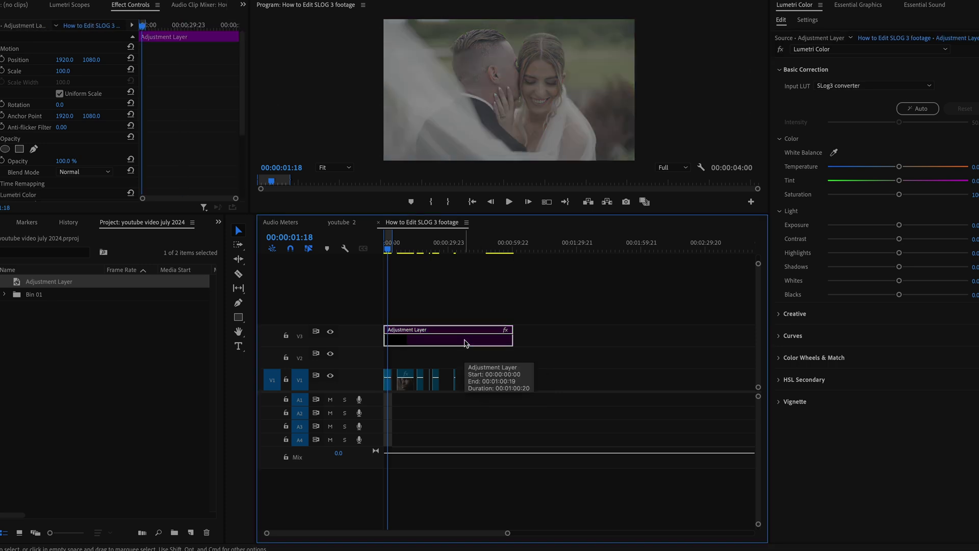
{"action": "key", "text": "shift+super+e"}
{"action": "key", "text": "shift+super+e"}
{"action": "key", "text": "shift+super+e"}
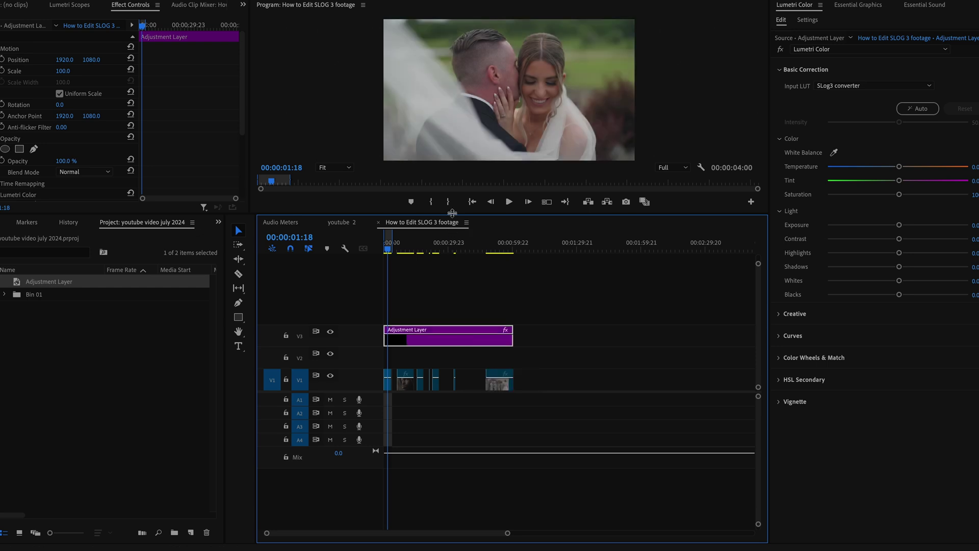
{"action": "left_click_drag", "start_coordinate": [451, 213], "coordinate": [449, 262]}
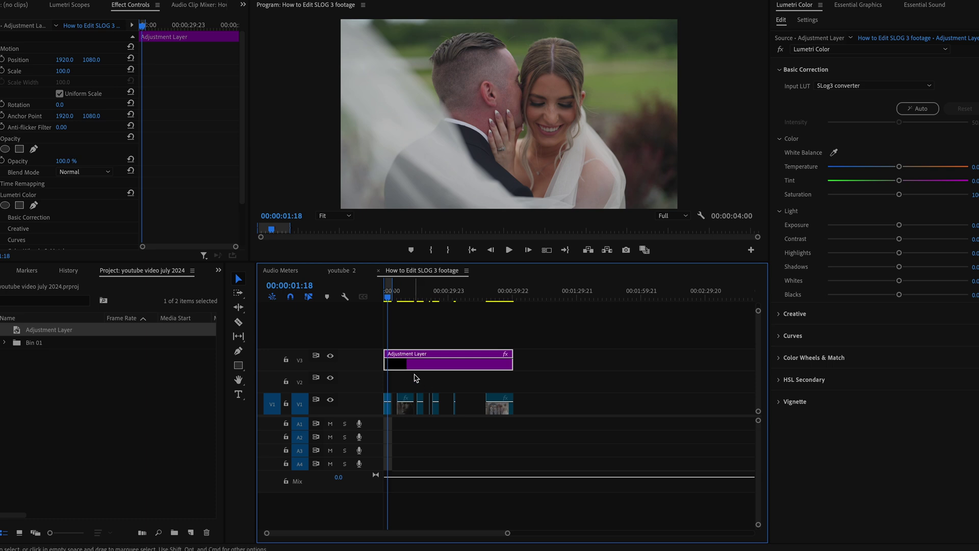
Select C1142.MP4, show the Lumetri waveform scope, and drop the clip's saturation to 0
{"action": "left_click", "coordinate": [387, 407]}
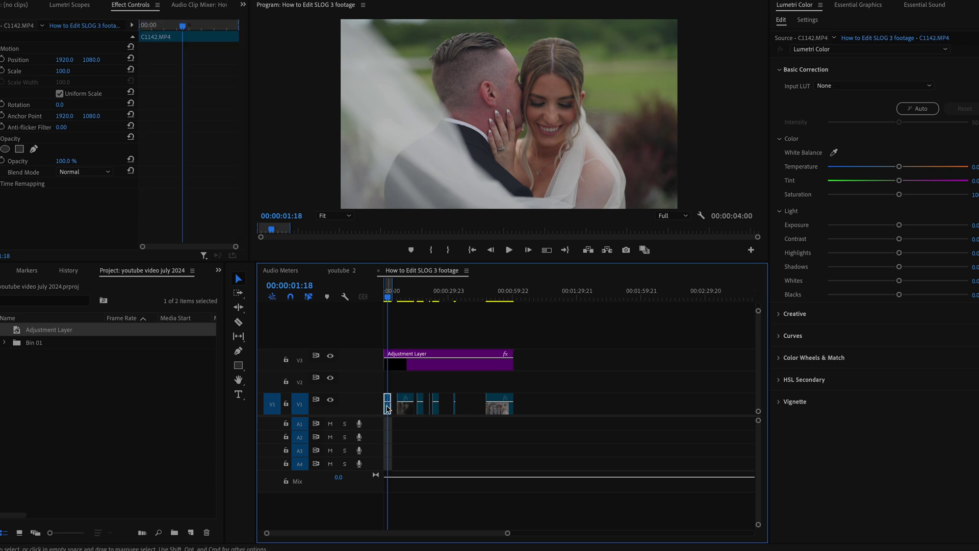
{"action": "left_click", "coordinate": [79, 6]}
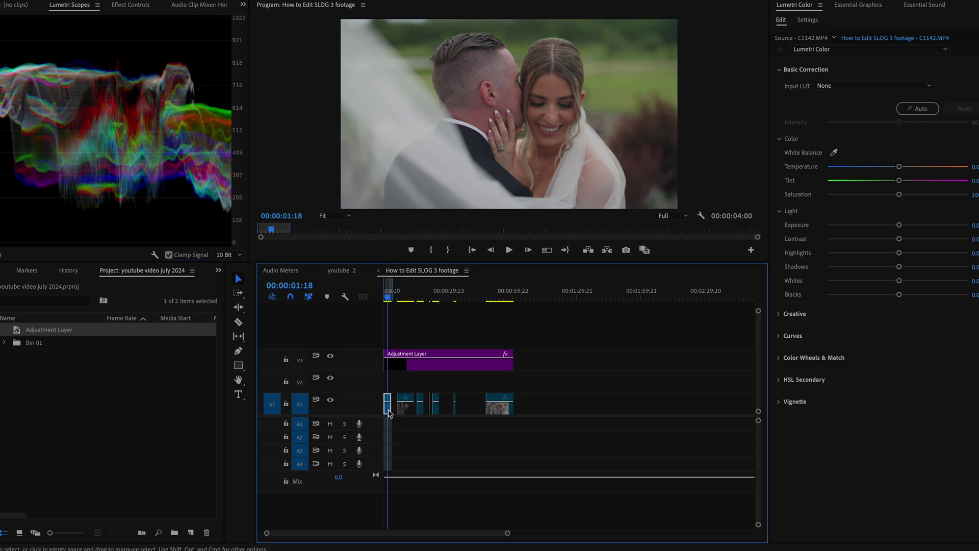
{"action": "left_click", "coordinate": [897, 70]}
{"action": "left_click", "coordinate": [822, 71]}
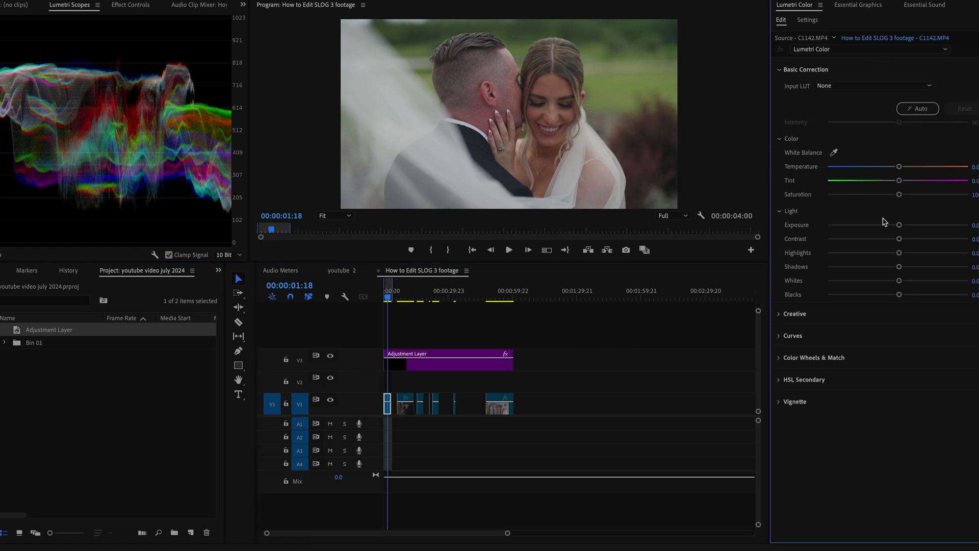
{"action": "left_click_drag", "start_coordinate": [899, 195], "coordinate": [827, 194]}
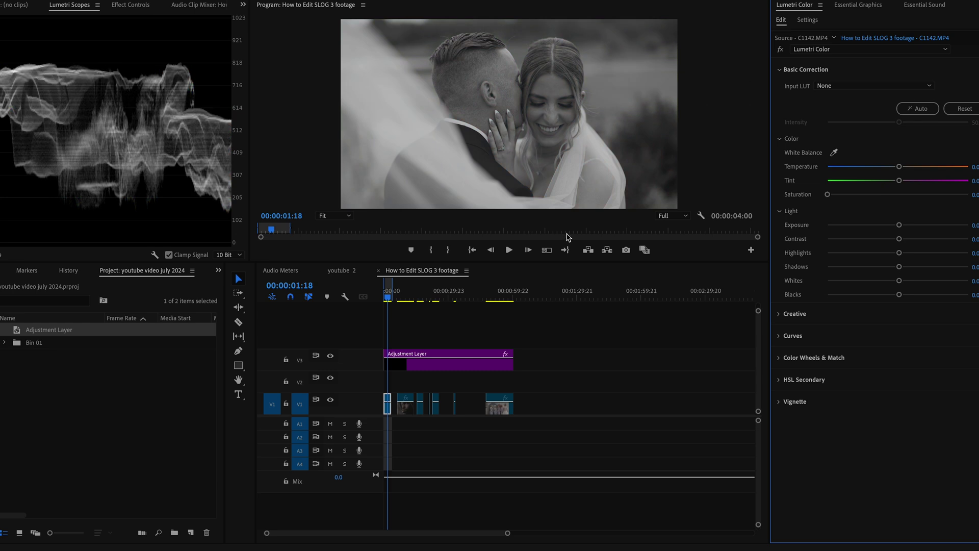
{"action": "left_click", "coordinate": [817, 71]}
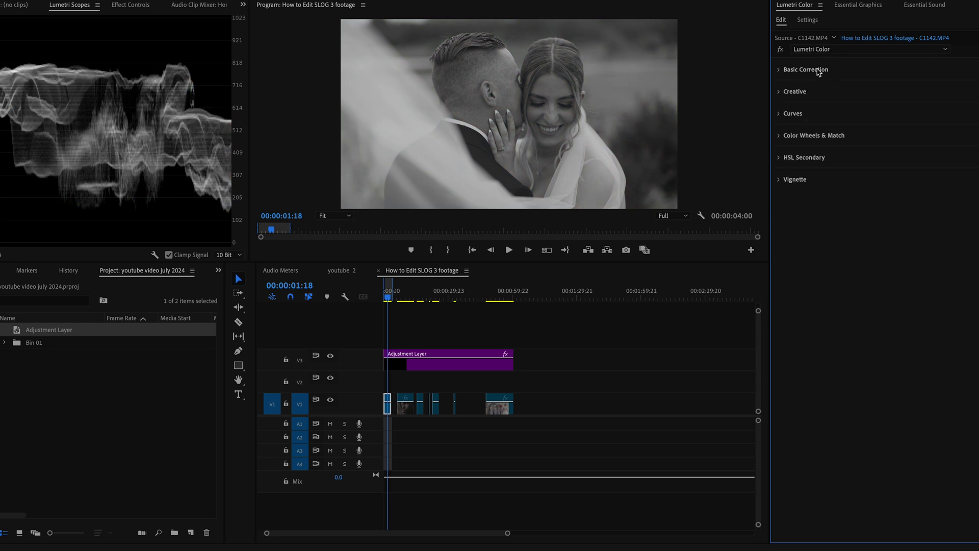
In Curves, pull the RGB black point right and the white point left for stronger contrast
{"action": "left_click", "coordinate": [785, 115]}
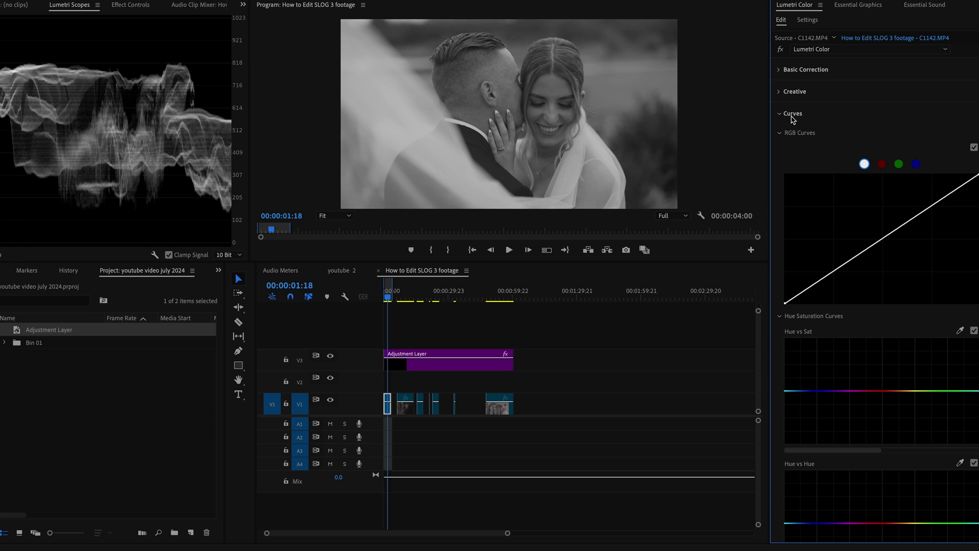
{"action": "left_click_drag", "start_coordinate": [786, 305], "coordinate": [804, 310]}
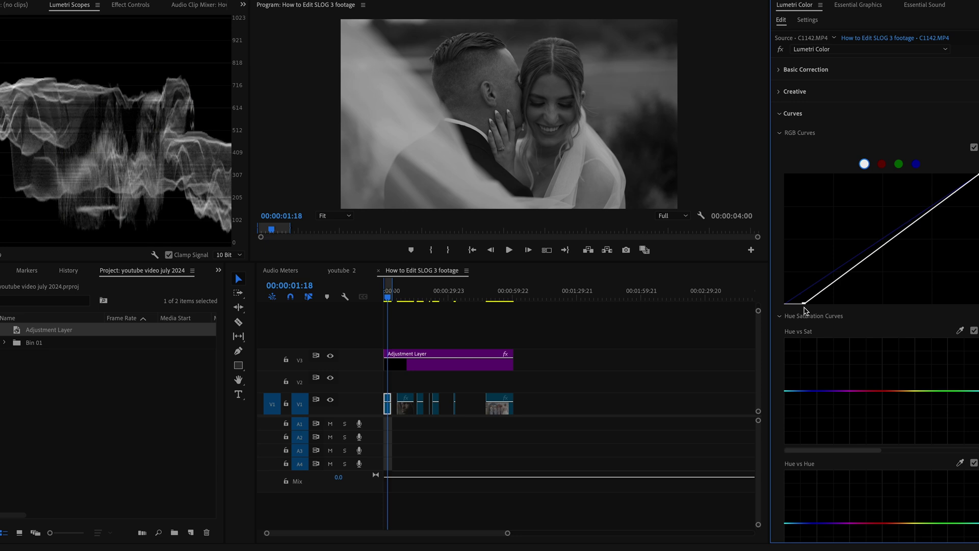
{"action": "left_click_drag", "start_coordinate": [978, 177], "coordinate": [961, 173]}
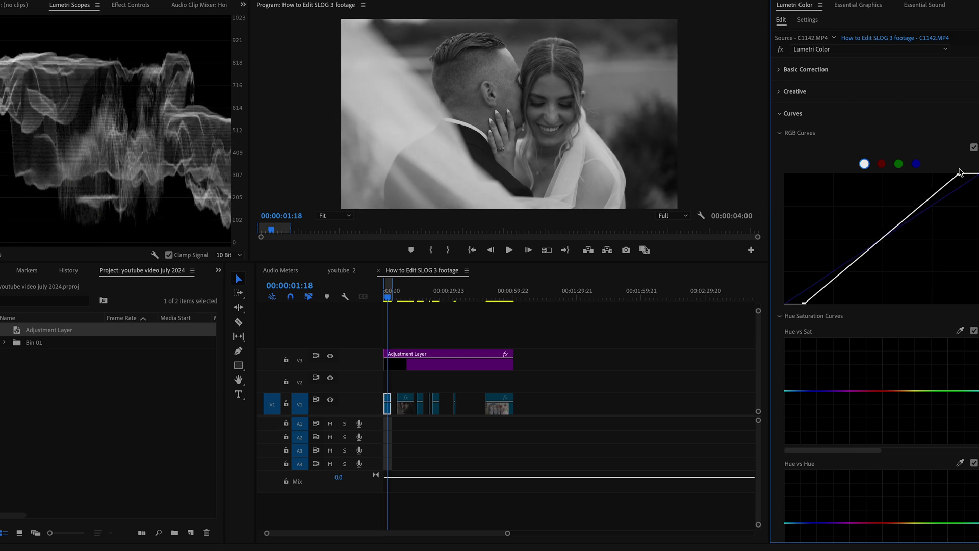
{"action": "left_click", "coordinate": [818, 109]}
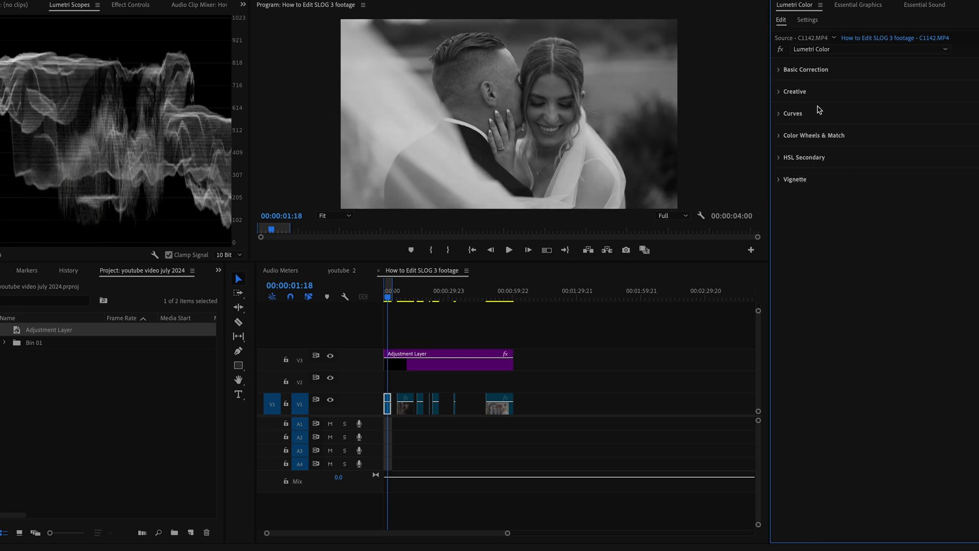
{"action": "left_click", "coordinate": [804, 74]}
Reset saturation to 100, play the sequence from the start, then return to 00:00:00:00
{"action": "double_click", "coordinate": [828, 194]}
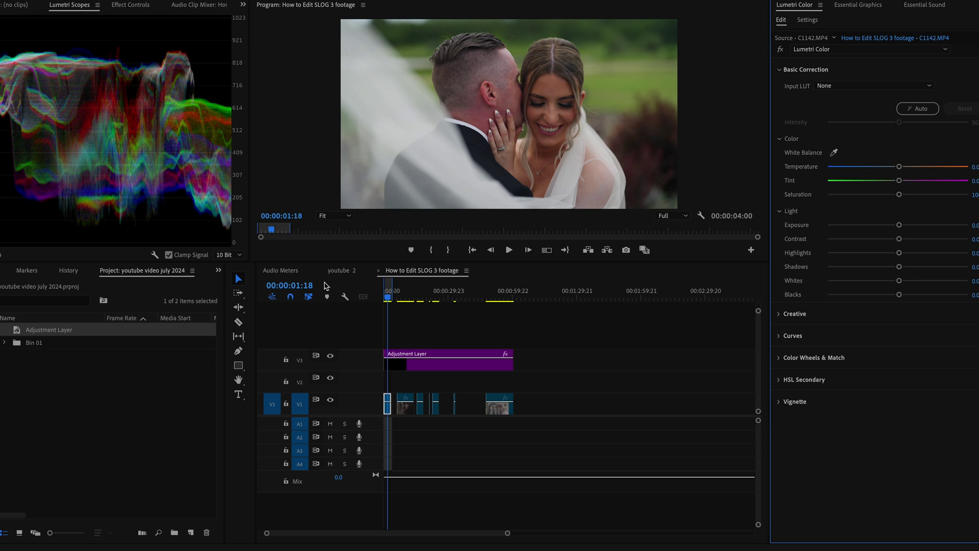
{"action": "left_click", "coordinate": [341, 322]}
{"action": "key", "text": "Home"}
{"action": "key", "text": "space"}
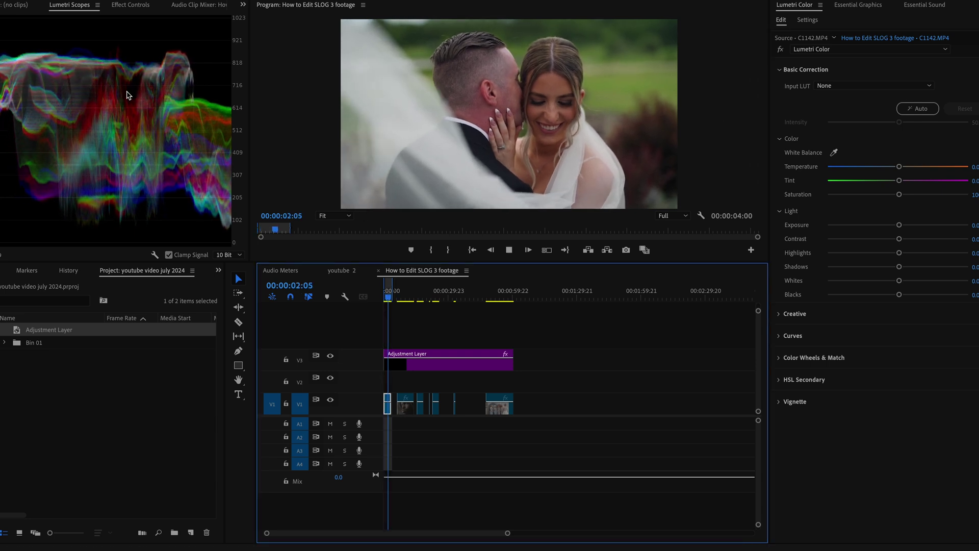
{"action": "key", "text": "space"}
{"action": "key", "text": "Home"}
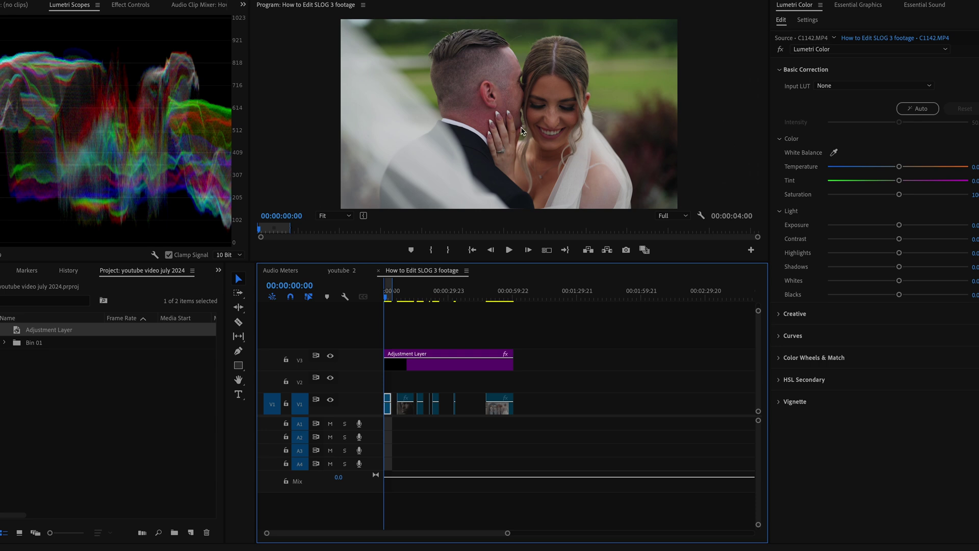
{"action": "left_click", "coordinate": [329, 215]}
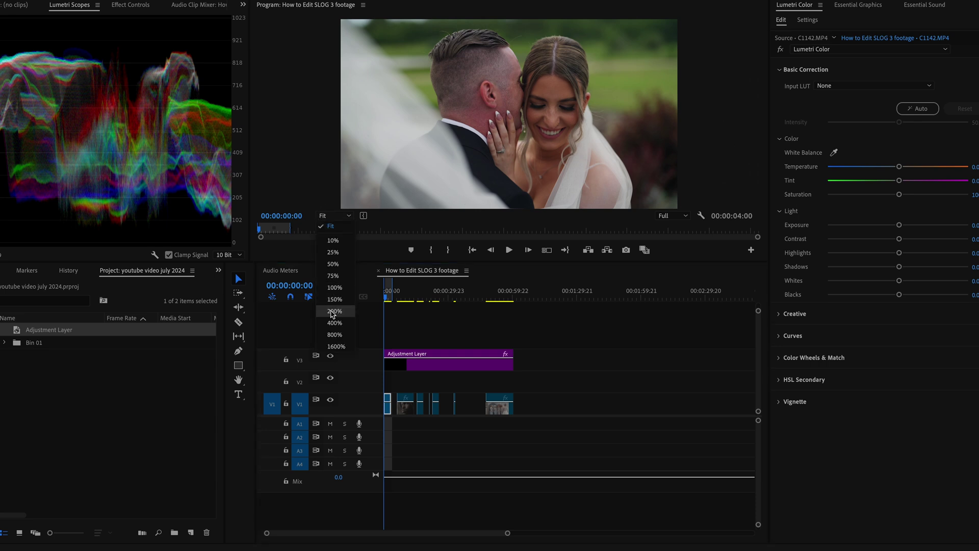
{"action": "left_click", "coordinate": [333, 315]}
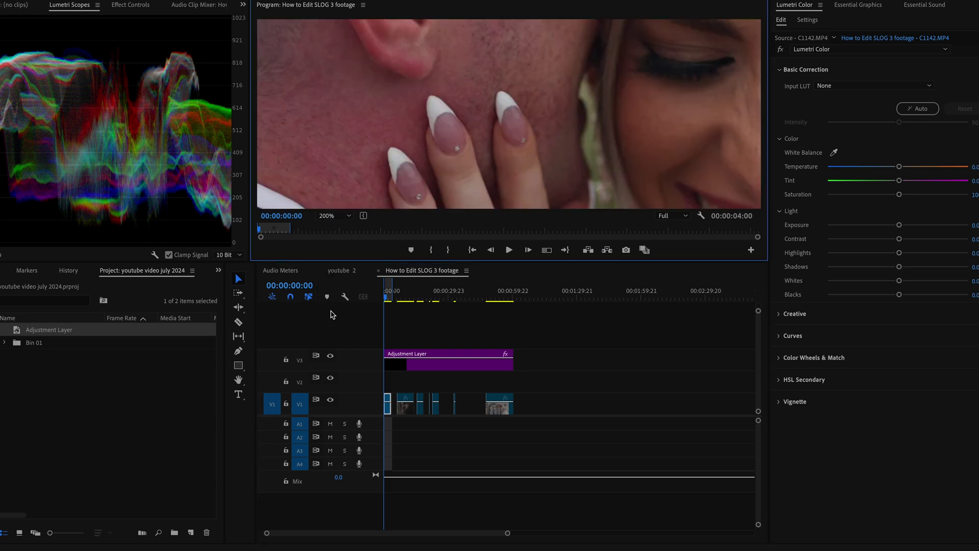
{"action": "left_click", "coordinate": [331, 216]}
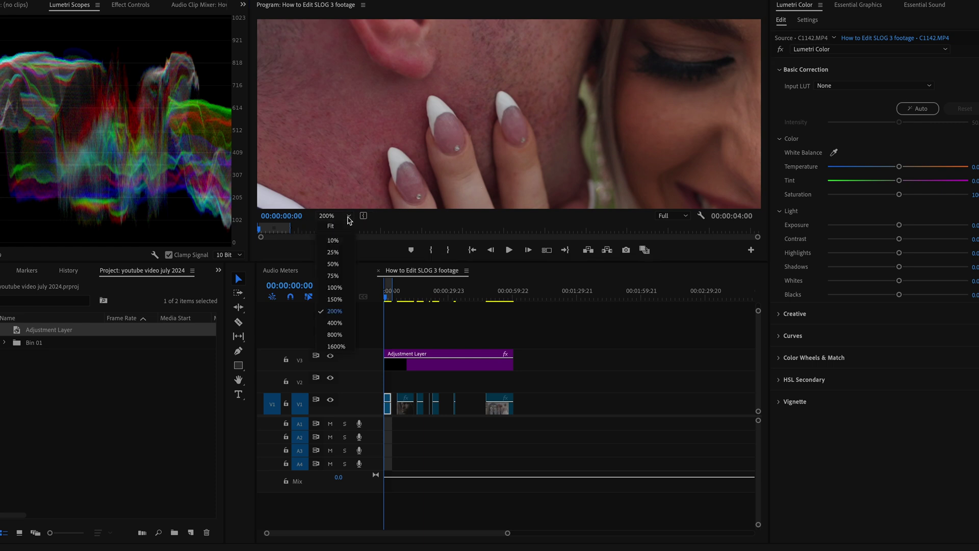
{"action": "left_click", "coordinate": [333, 289]}
{"action": "left_click", "coordinate": [328, 216]}
{"action": "left_click", "coordinate": [329, 275]}
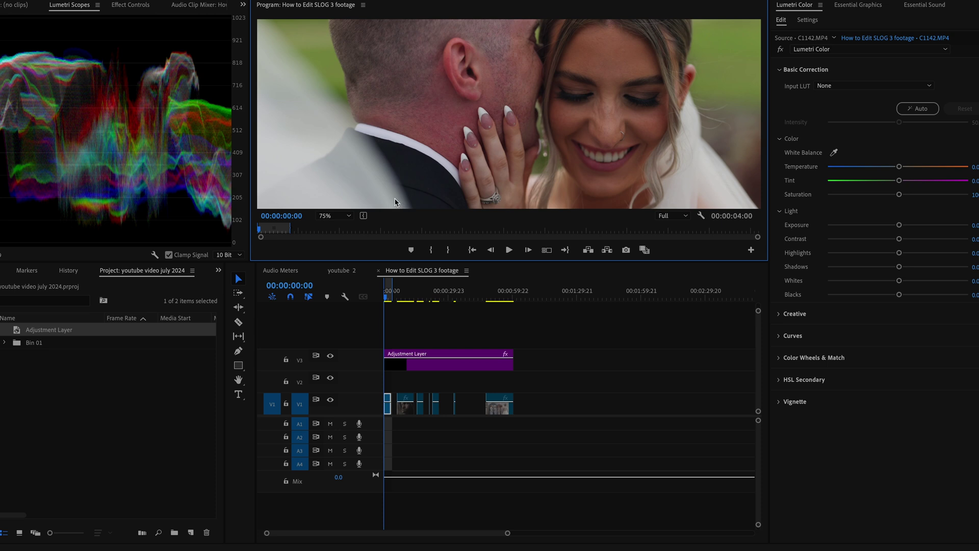
{"action": "left_click", "coordinate": [322, 221]}
{"action": "left_click", "coordinate": [333, 232]}
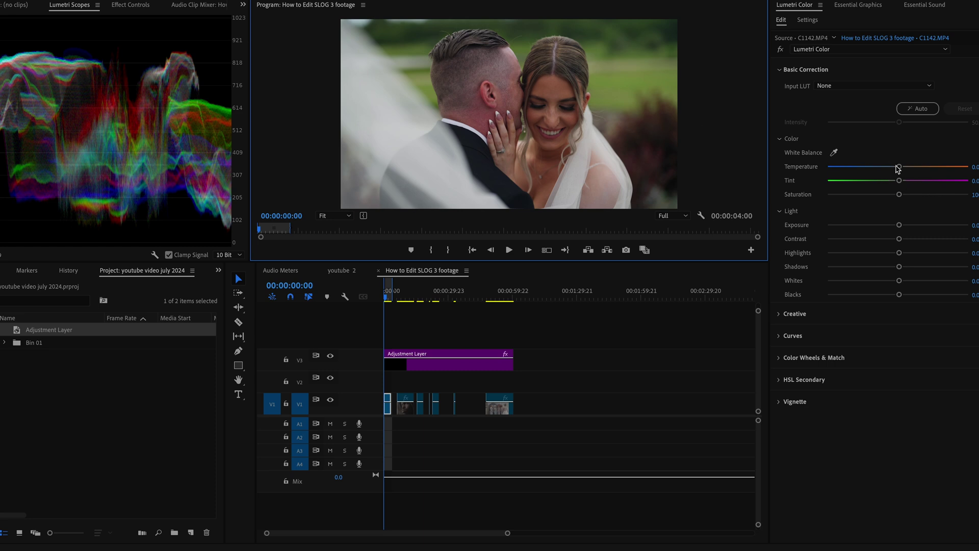
Nudge temperature slightly, shift tint toward magenta, and lower the shadows a little
{"action": "left_click_drag", "start_coordinate": [897, 167], "coordinate": [898, 166]}
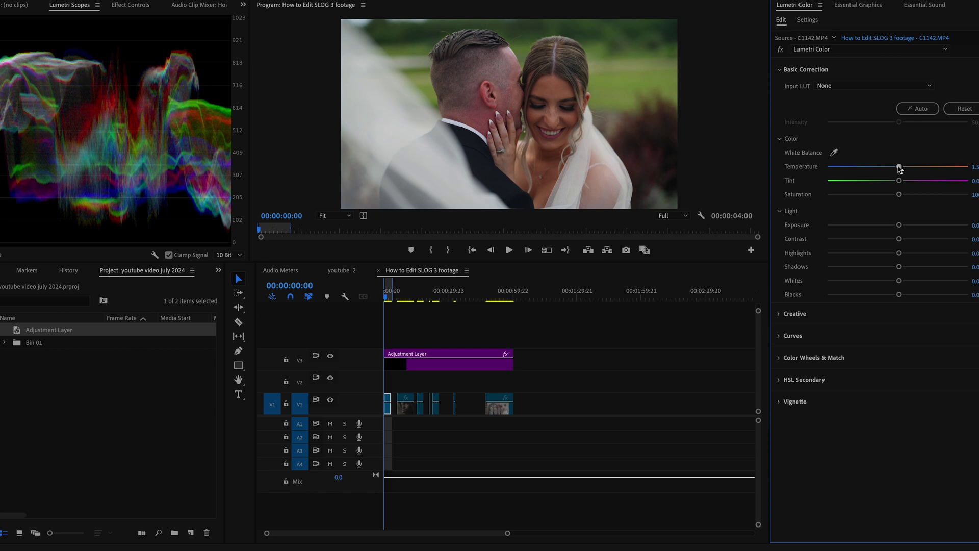
{"action": "left_click_drag", "start_coordinate": [899, 181], "coordinate": [897, 181]}
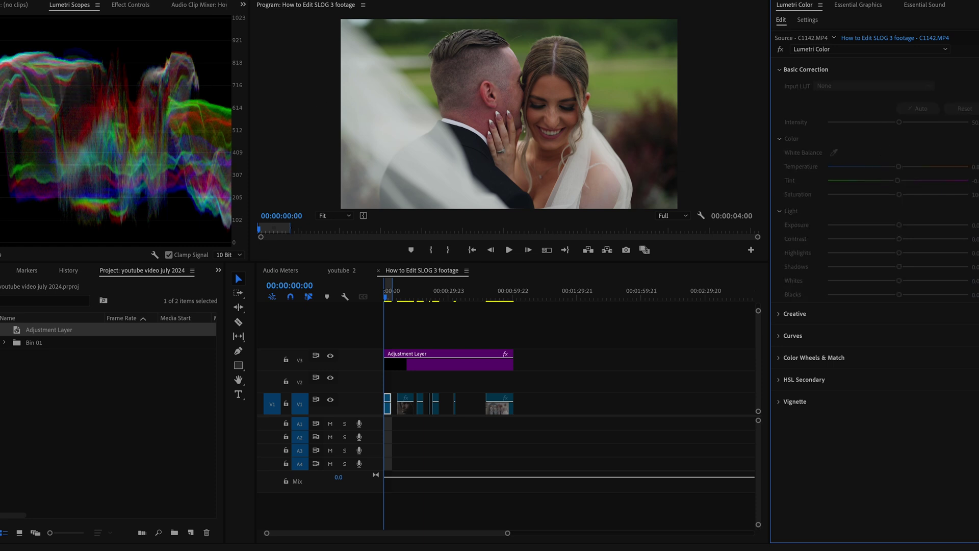
{"action": "mouse_move", "coordinate": [898, 268]}
{"action": "left_mouse_down"}
{"action": "mouse_move", "coordinate": [886, 269]}
{"action": "mouse_move", "coordinate": [915, 253]}
{"action": "mouse_move", "coordinate": [903, 282]}
{"action": "left_mouse_up"}
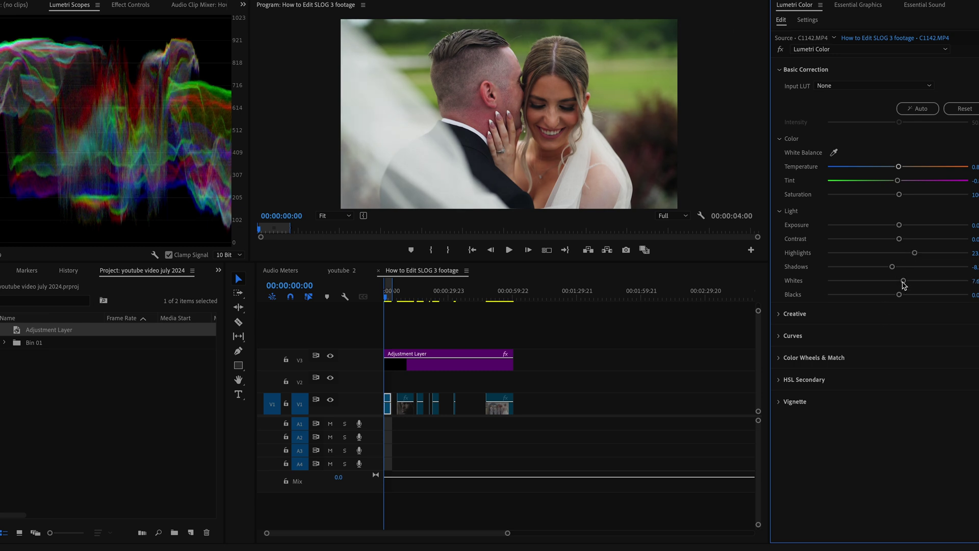
{"action": "left_click", "coordinate": [112, 394]}
Create a new 3840×2160 Adjustment Layer from the Project panel and drop it on V2 over the clips
{"action": "right_click", "coordinate": [113, 393]}
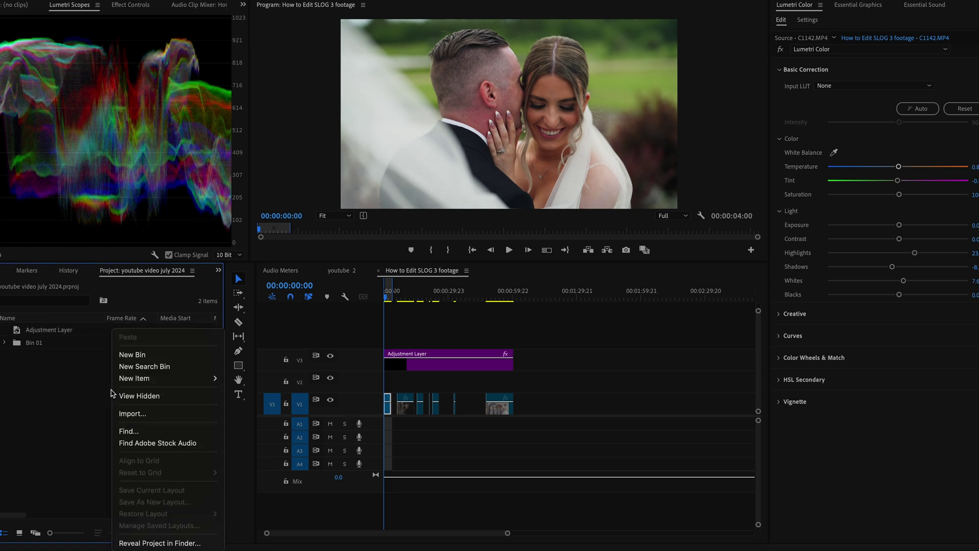
{"action": "mouse_move", "coordinate": [132, 381]}
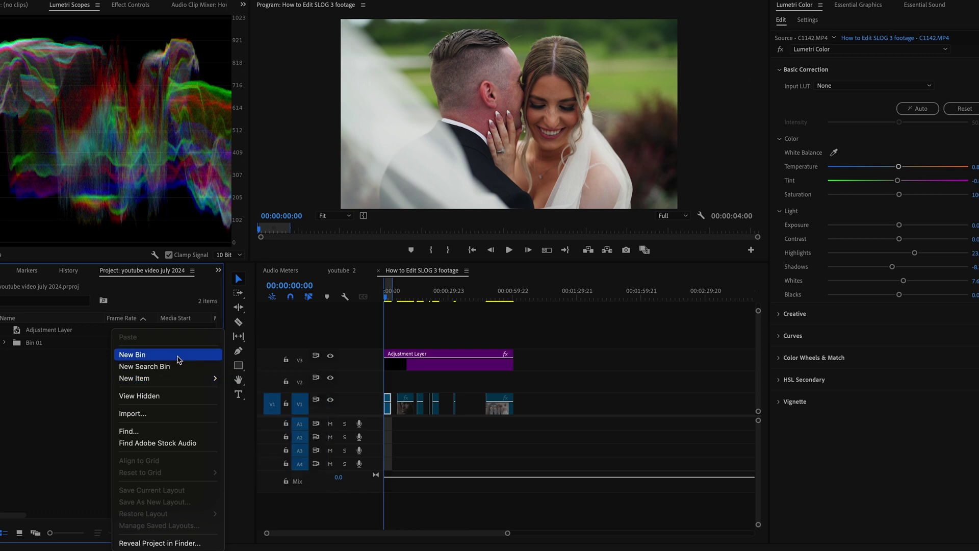
{"action": "mouse_move", "coordinate": [169, 378]}
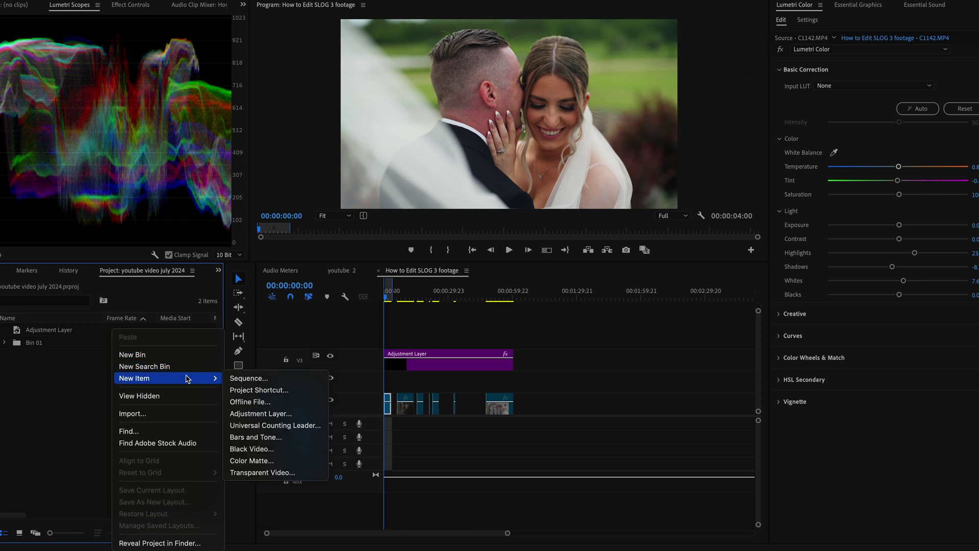
{"action": "left_click", "coordinate": [242, 416]}
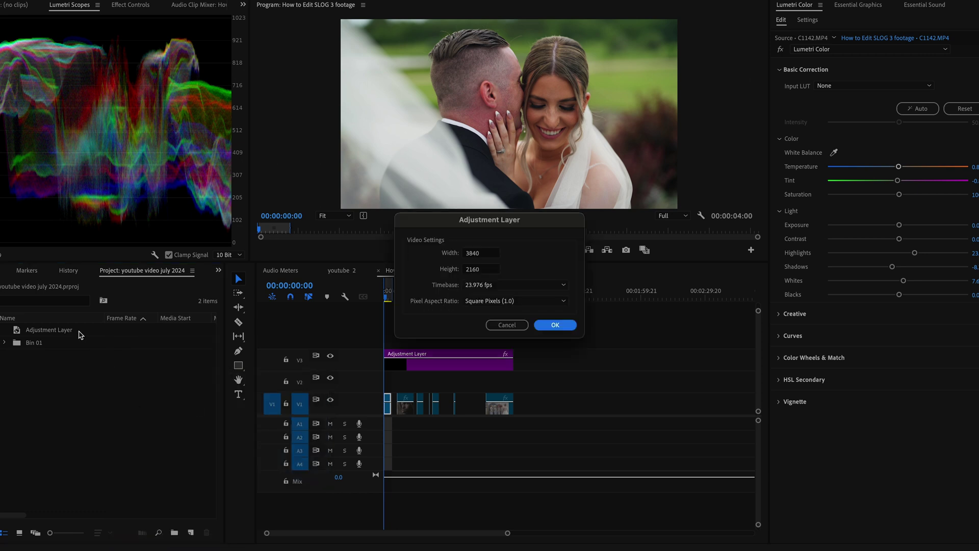
{"action": "left_click", "coordinate": [542, 324]}
{"action": "left_click_drag", "start_coordinate": [51, 344], "coordinate": [513, 381]}
In Color Wheels & Match, shift the Shadows wheel colour, brighten its luminance slightly, and begin adjusting Highlights
{"action": "left_click", "coordinate": [813, 72]}
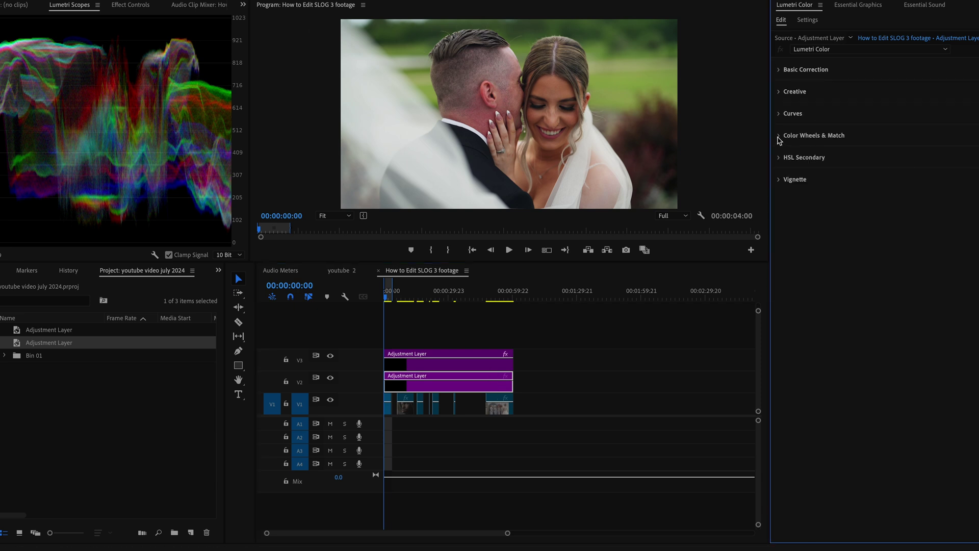
{"action": "left_click", "coordinate": [778, 139]}
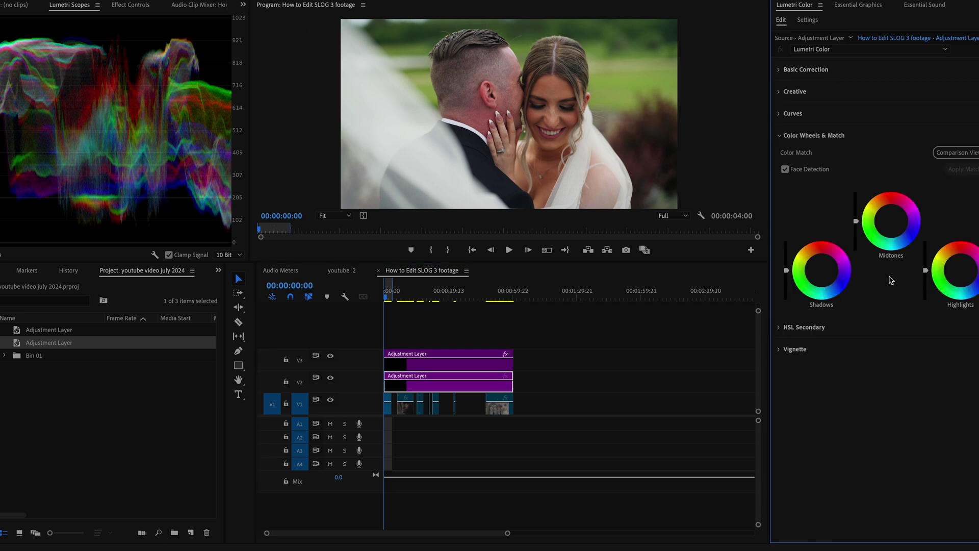
{"action": "left_click", "coordinate": [821, 272]}
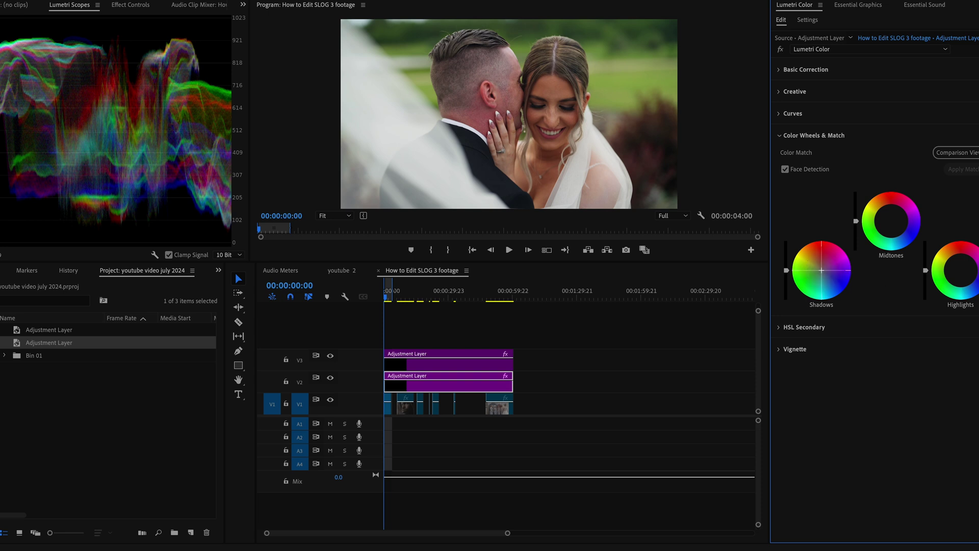
{"action": "left_click_drag", "start_coordinate": [822, 270], "coordinate": [822, 269]}
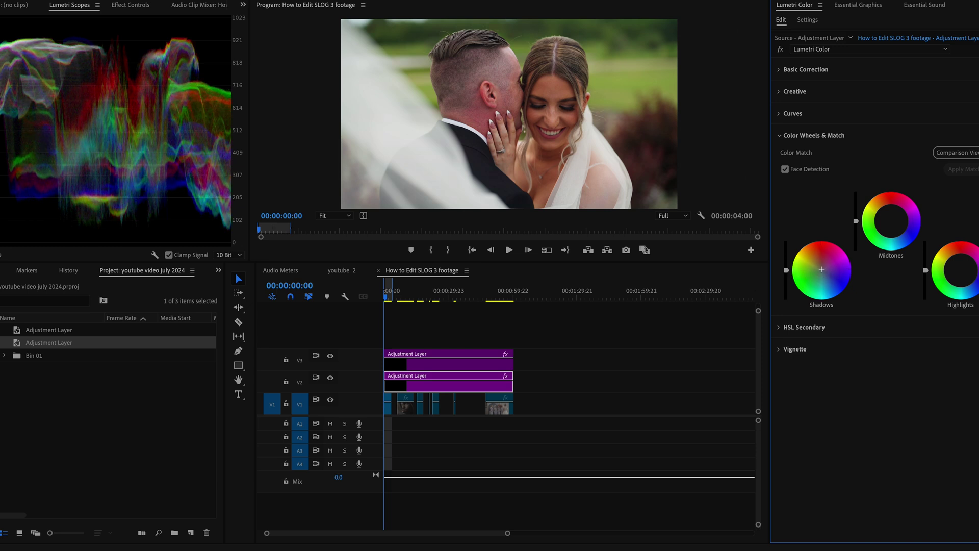
{"action": "left_click_drag", "start_coordinate": [786, 270], "coordinate": [787, 268]}
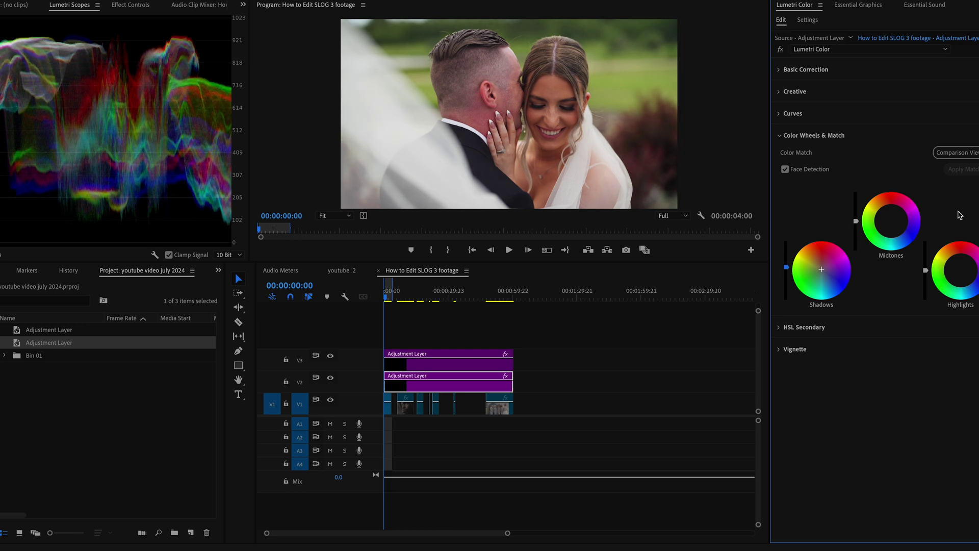
{"action": "left_click_drag", "start_coordinate": [966, 269], "coordinate": [926, 275]}
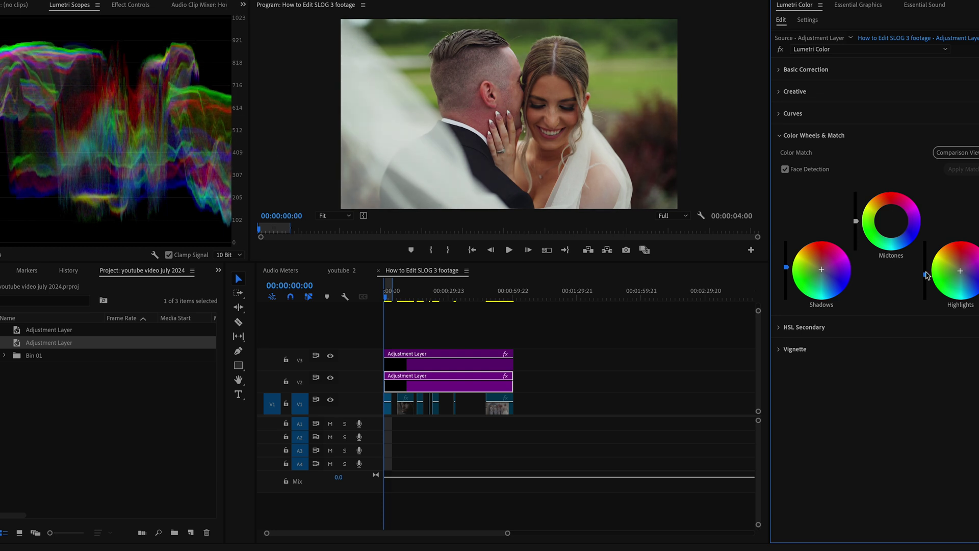
Toggle Color Wheels & Match off and on to compare, then raise the Highlights slider and play back
{"action": "left_click", "coordinate": [975, 135]}
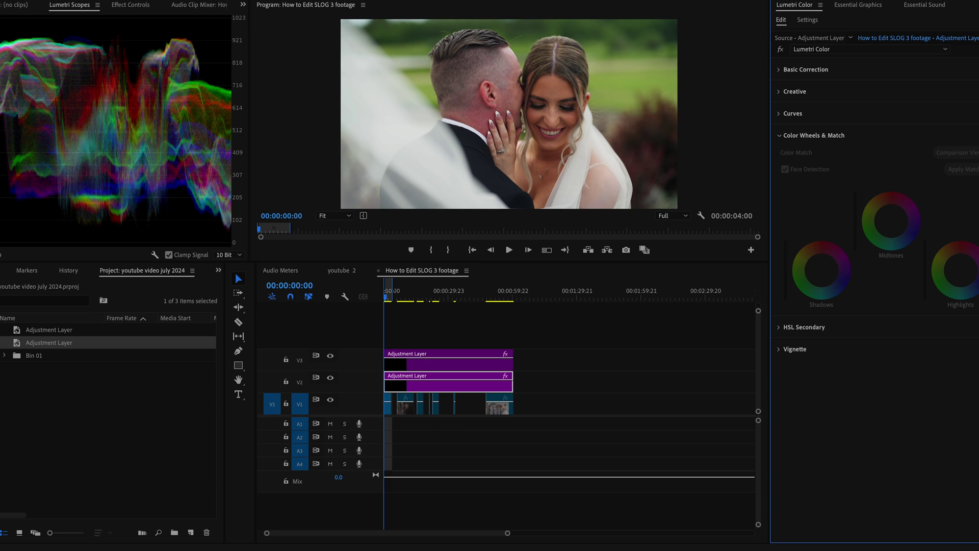
{"action": "left_click", "coordinate": [975, 135]}
{"action": "left_click", "coordinate": [975, 135]}
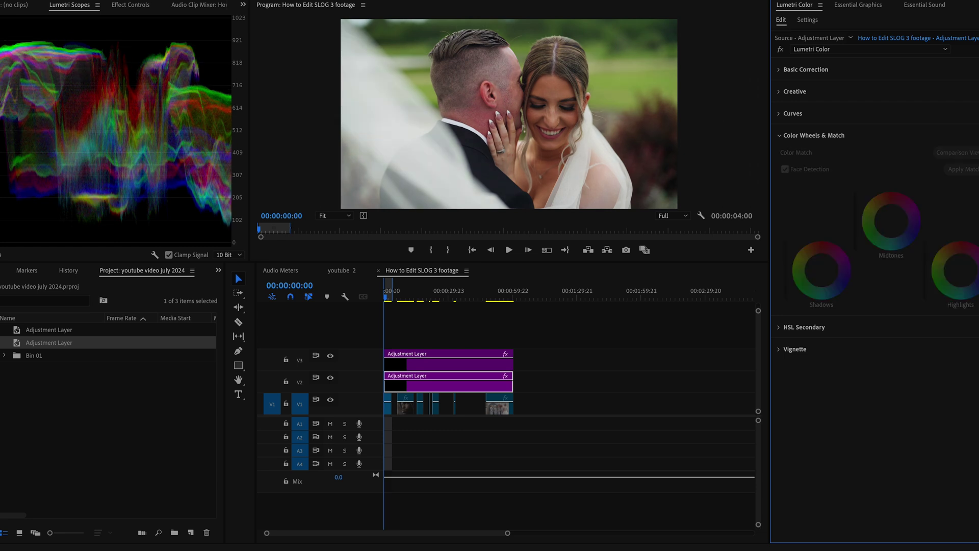
{"action": "left_click", "coordinate": [975, 135]}
{"action": "left_click", "coordinate": [975, 135]}
{"action": "left_click", "coordinate": [975, 135]}
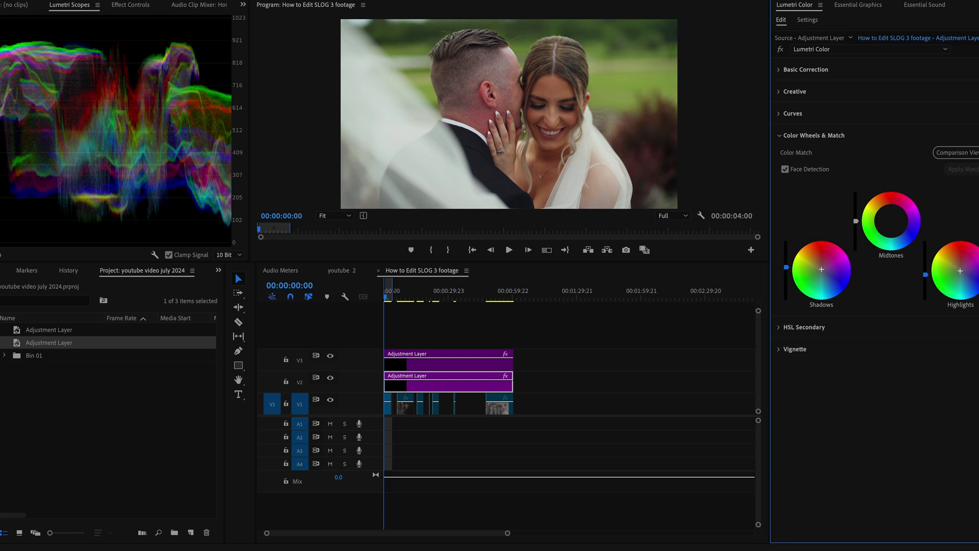
{"action": "left_click", "coordinate": [975, 135]}
{"action": "left_click", "coordinate": [975, 135]}
{"action": "left_click_drag", "start_coordinate": [925, 274], "coordinate": [925, 265]}
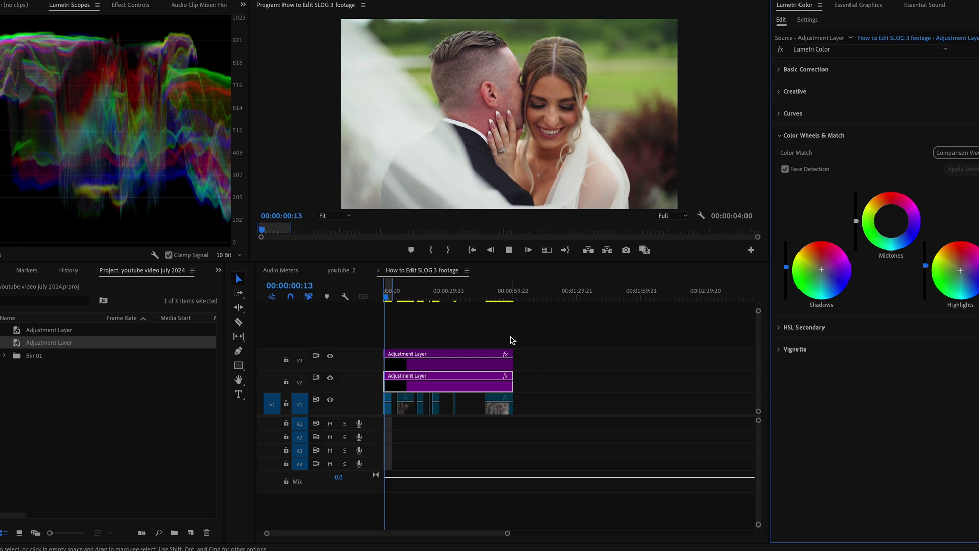
{"action": "key", "text": "space"}
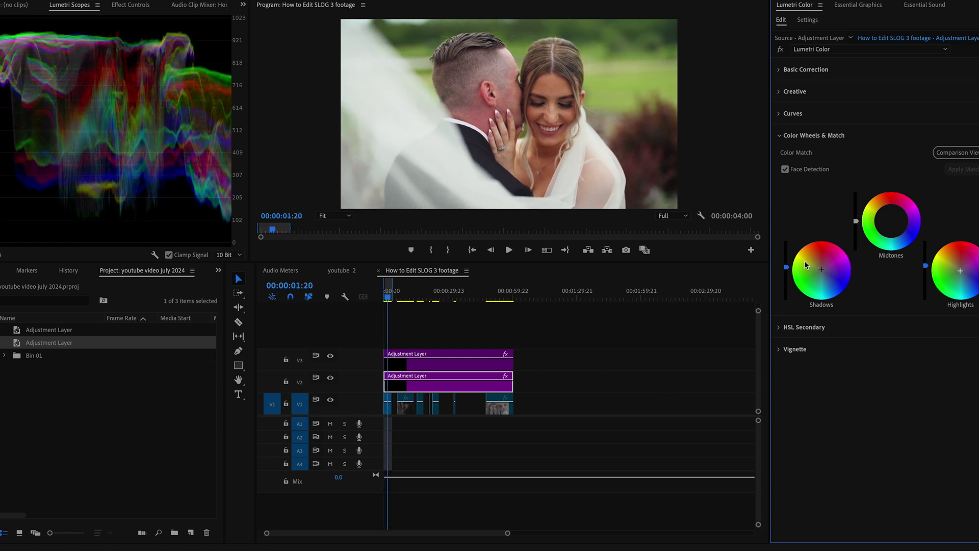
Add a vignette with a negative Amount and Feather raised to about 77
{"action": "left_click", "coordinate": [778, 135]}
{"action": "left_click", "coordinate": [779, 180]}
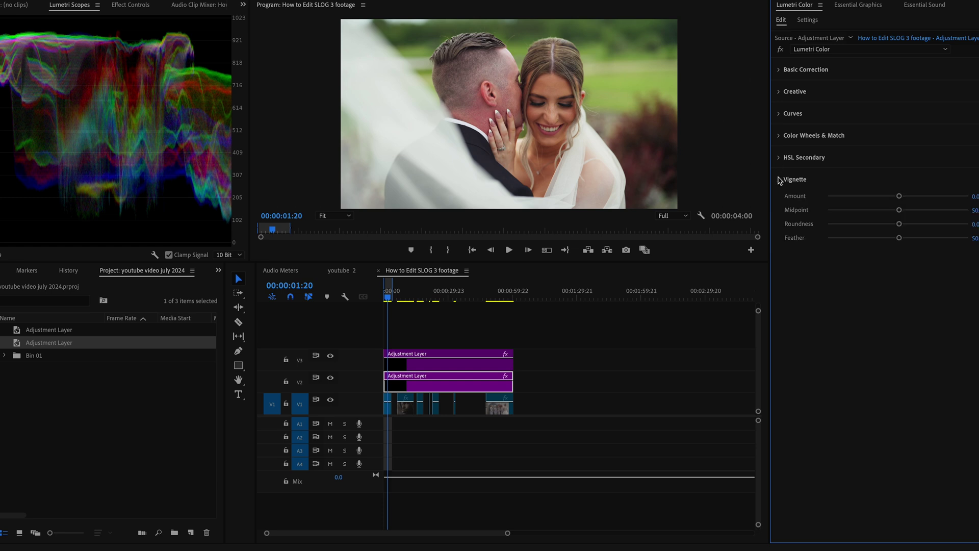
{"action": "left_click_drag", "start_coordinate": [899, 196], "coordinate": [896, 199]}
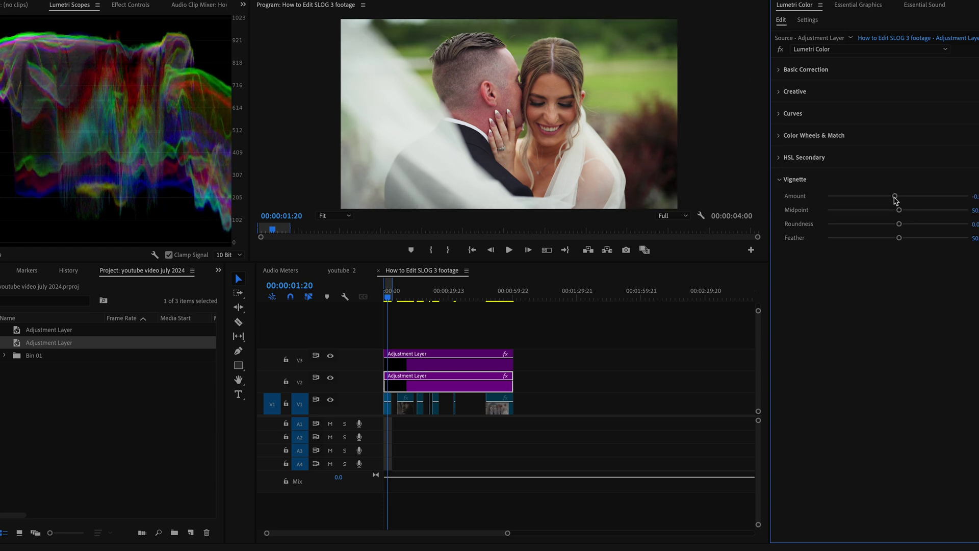
{"action": "left_click_drag", "start_coordinate": [898, 239], "coordinate": [936, 240]}
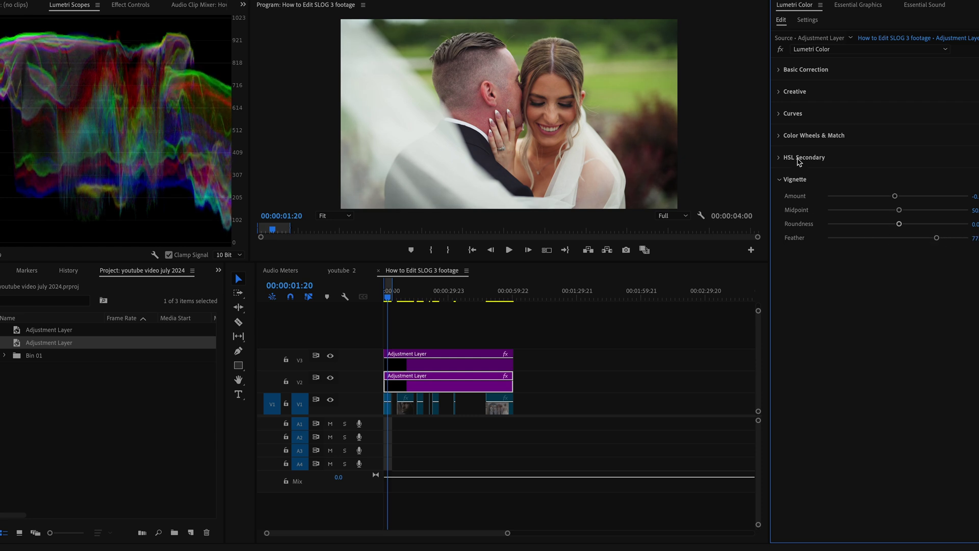
{"action": "left_click", "coordinate": [779, 179]}
Add upper and lower RGB curve points, then adjust them and the black point into a gentle S-curve
{"action": "left_click", "coordinate": [779, 114]}
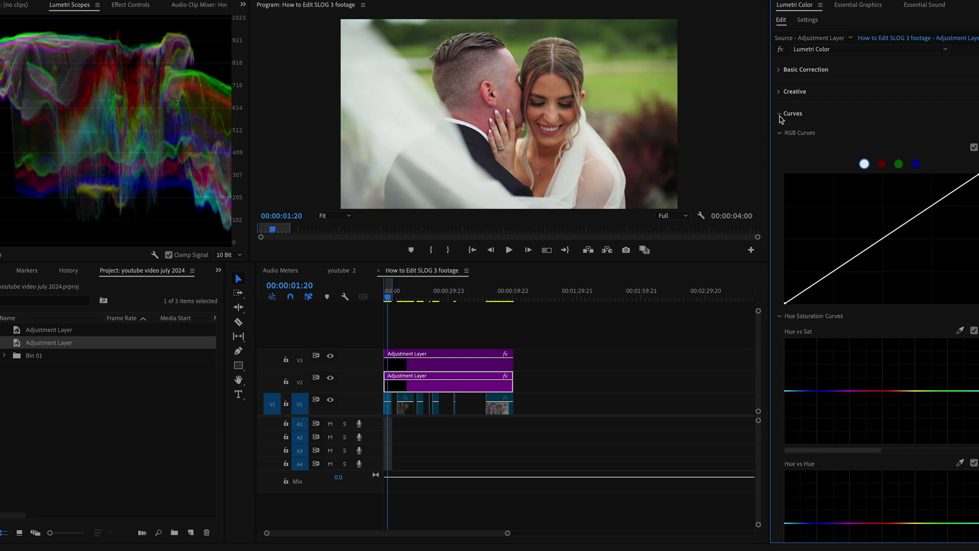
{"action": "left_click", "coordinate": [932, 206]}
{"action": "left_click", "coordinate": [834, 273]}
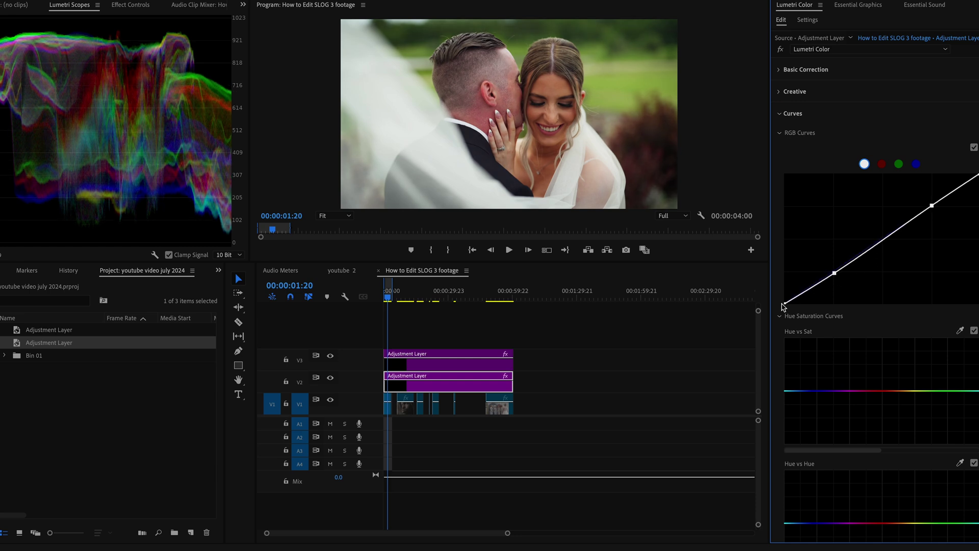
{"action": "left_click_drag", "start_coordinate": [786, 304], "coordinate": [783, 298]}
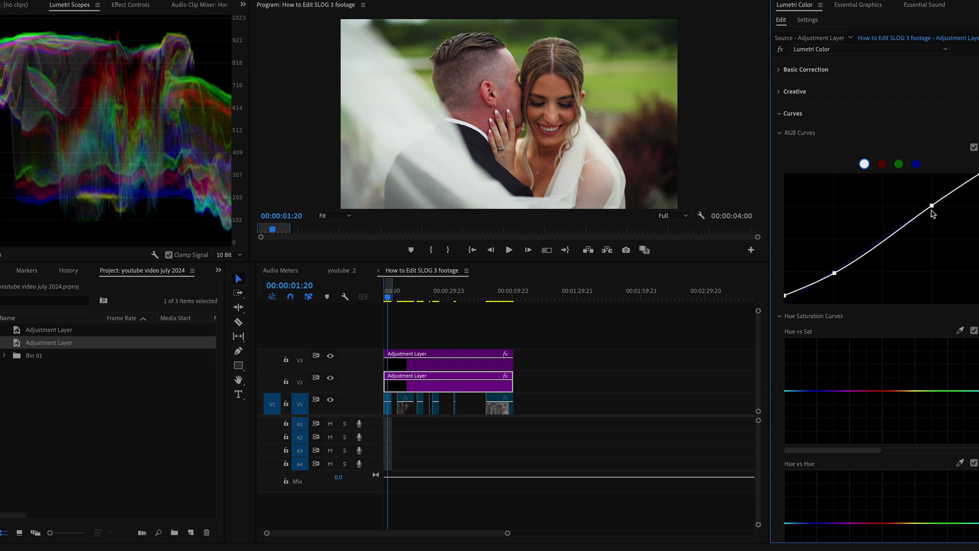
{"action": "left_click_drag", "start_coordinate": [930, 207], "coordinate": [928, 206]}
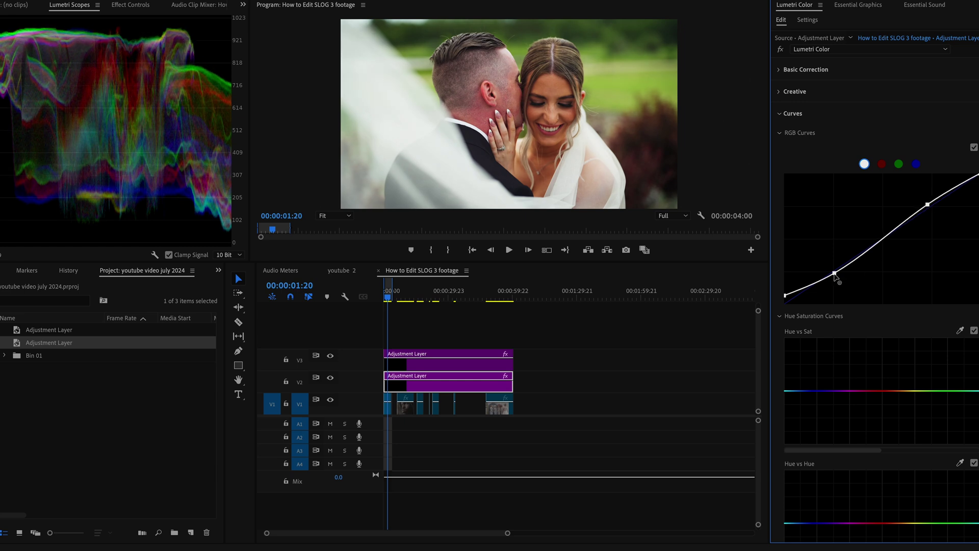
{"action": "left_click_drag", "start_coordinate": [834, 274], "coordinate": [835, 276]}
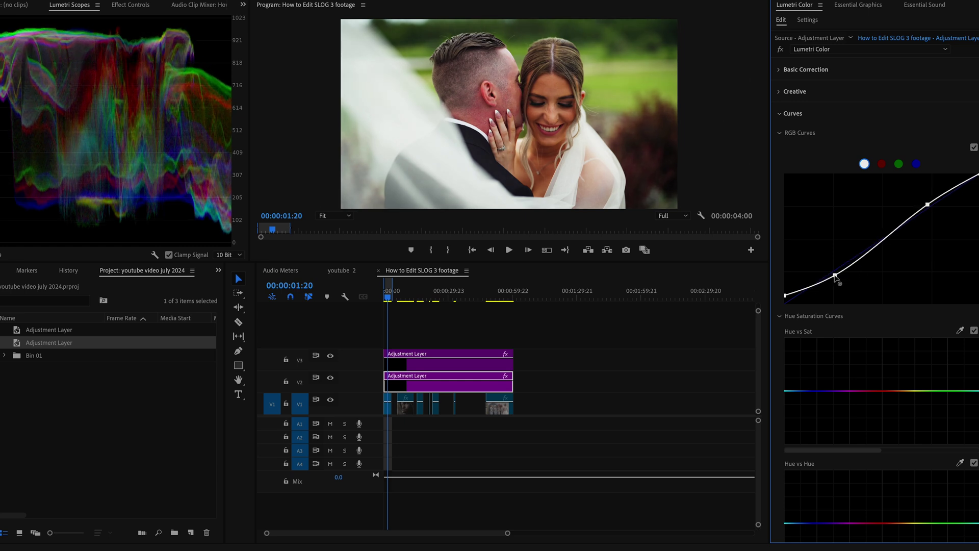
{"action": "left_click_drag", "start_coordinate": [785, 295], "coordinate": [785, 299]}
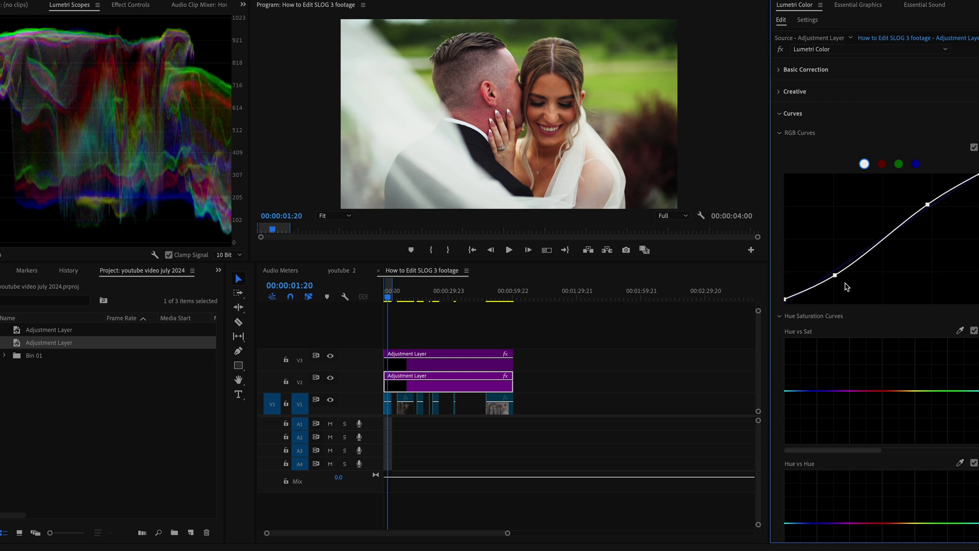
{"action": "left_click", "coordinate": [794, 113]}
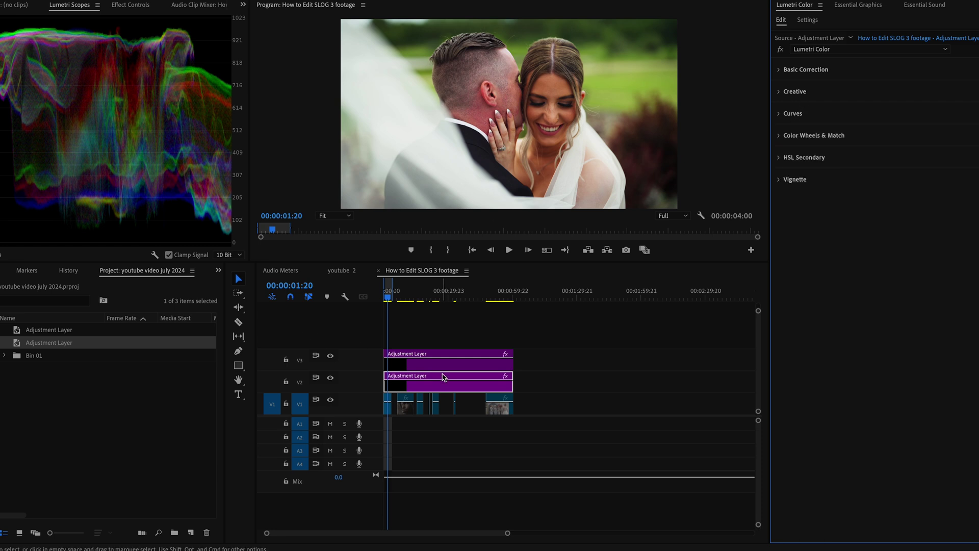
Rewind to 00:00:00:00, scrub to preview the grade, then select the V2 and V3 adjustment layers
{"action": "left_click", "coordinate": [375, 297]}
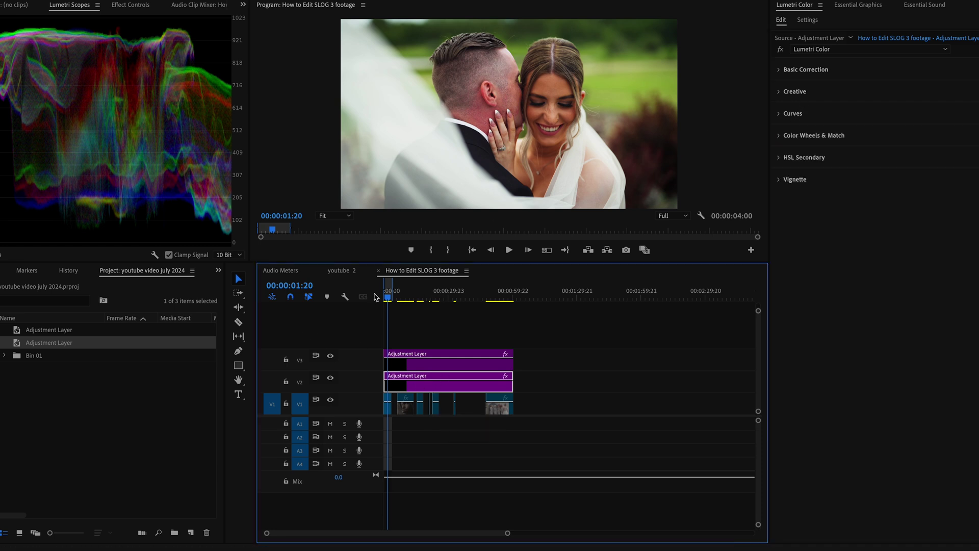
{"action": "left_click_drag", "start_coordinate": [387, 299], "coordinate": [375, 301]}
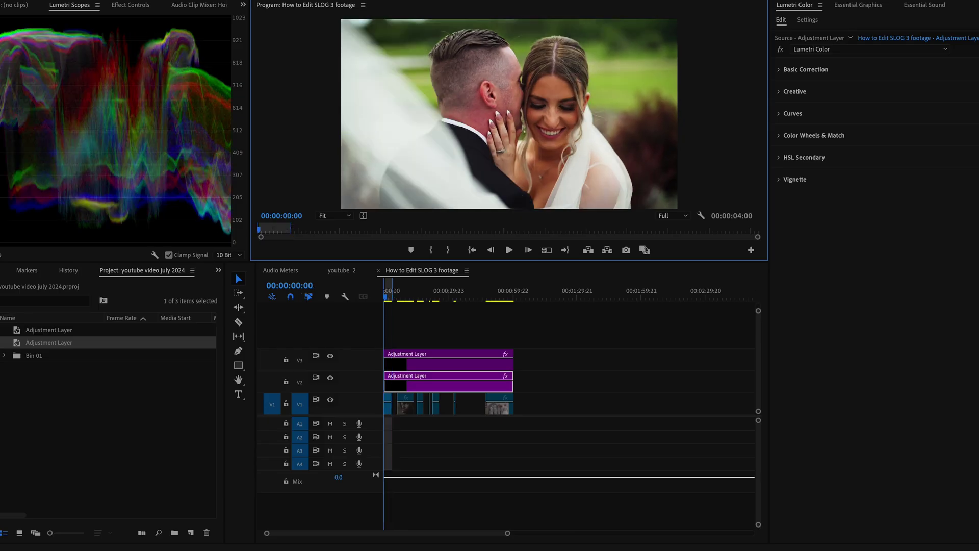
{"action": "left_click_drag", "start_coordinate": [404, 298], "coordinate": [436, 298]}
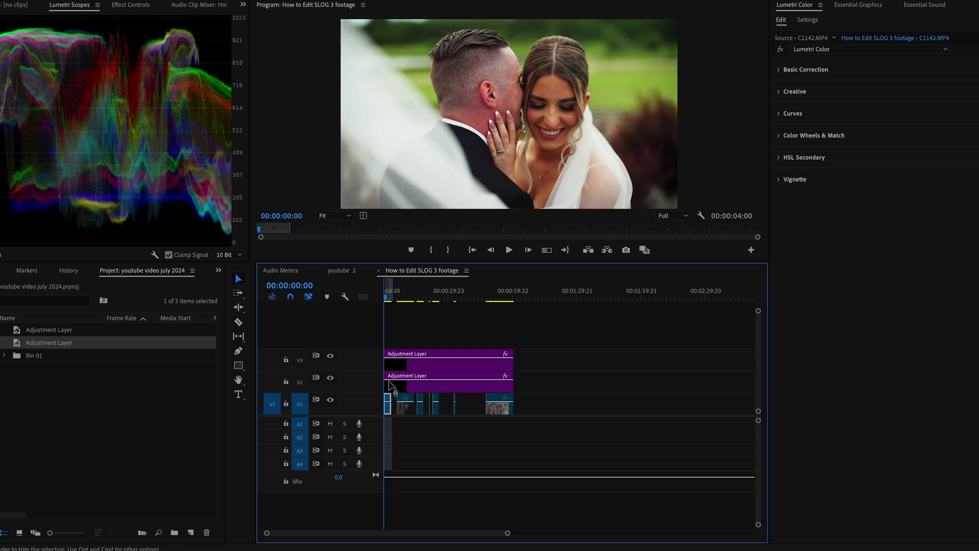
{"action": "left_click", "coordinate": [390, 383]}
{"action": "left_click", "coordinate": [393, 365]}
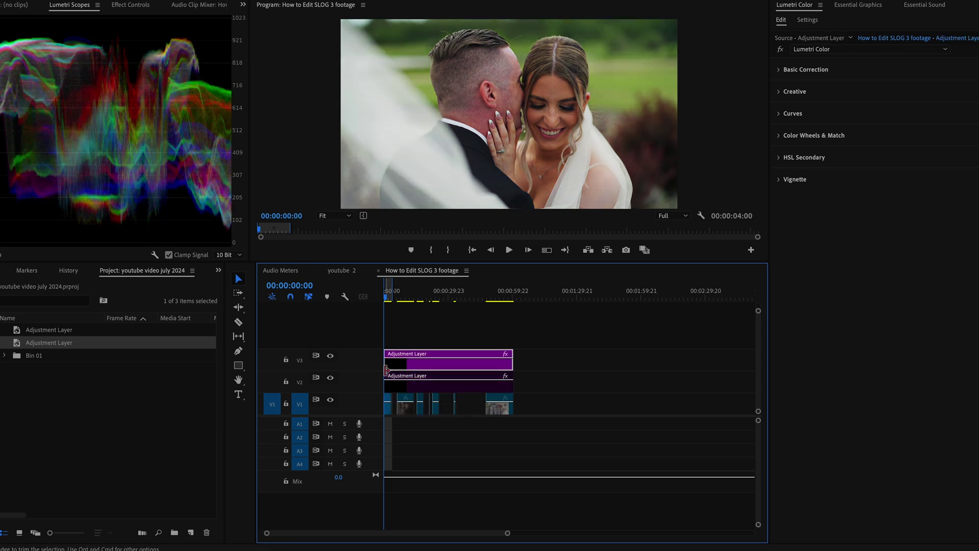
{"action": "left_click", "coordinate": [387, 406]}
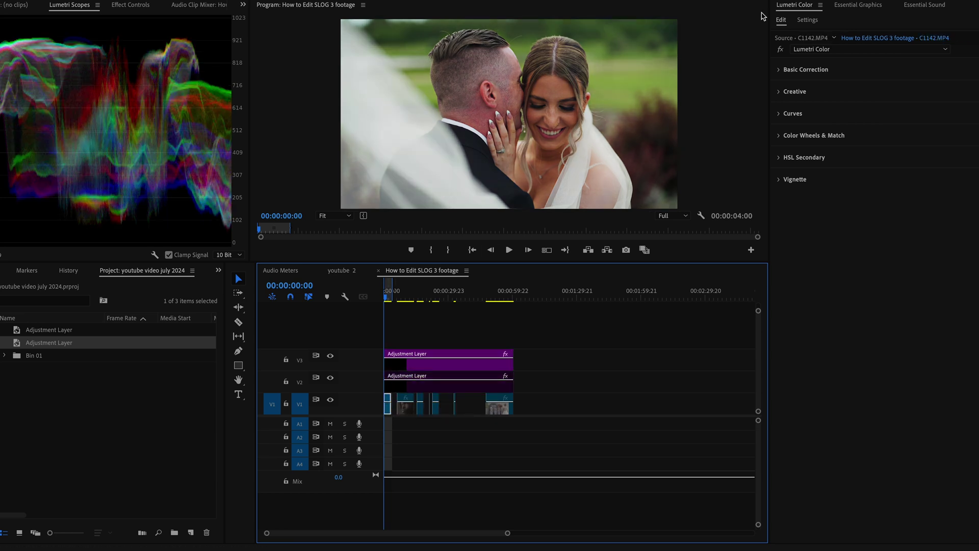
{"action": "left_click", "coordinate": [780, 49]}
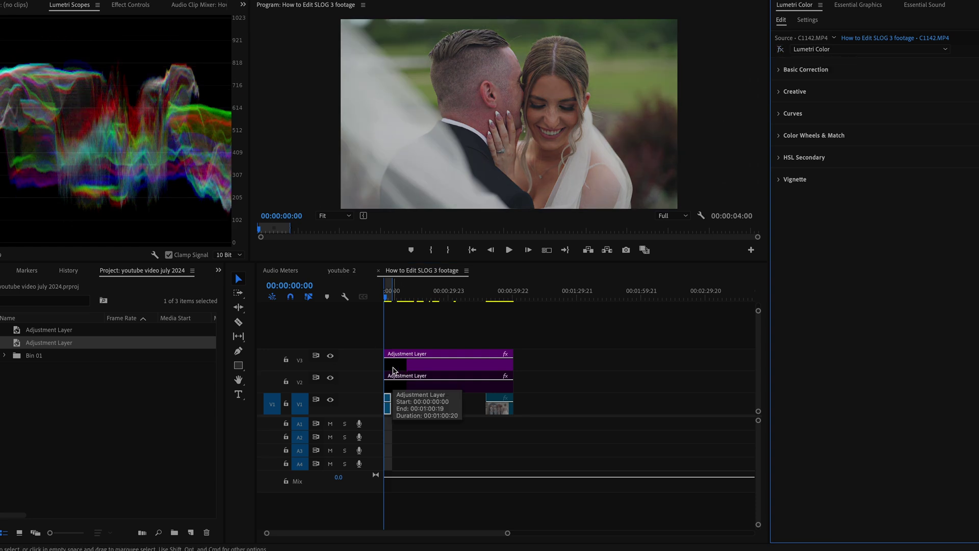
{"action": "left_click", "coordinate": [781, 50]}
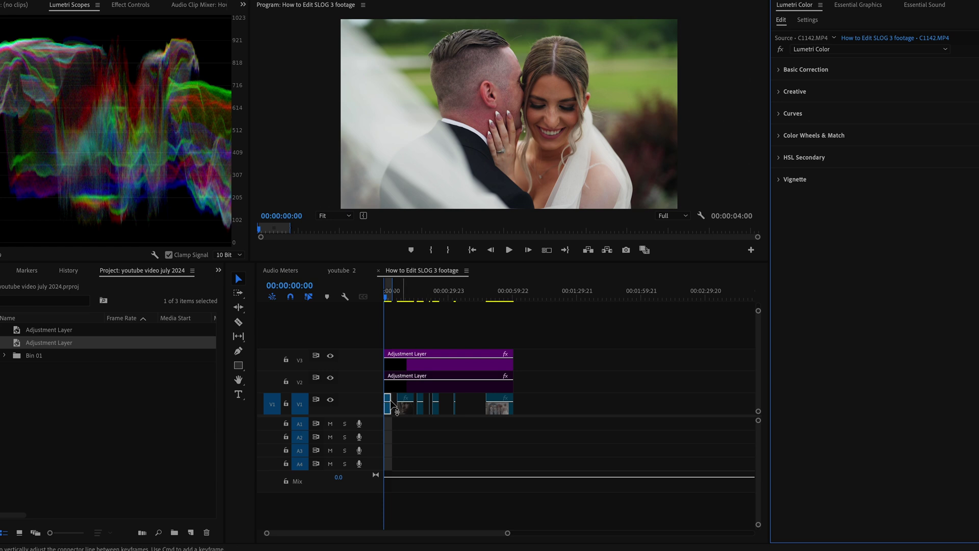
{"action": "left_click", "coordinate": [401, 388]}
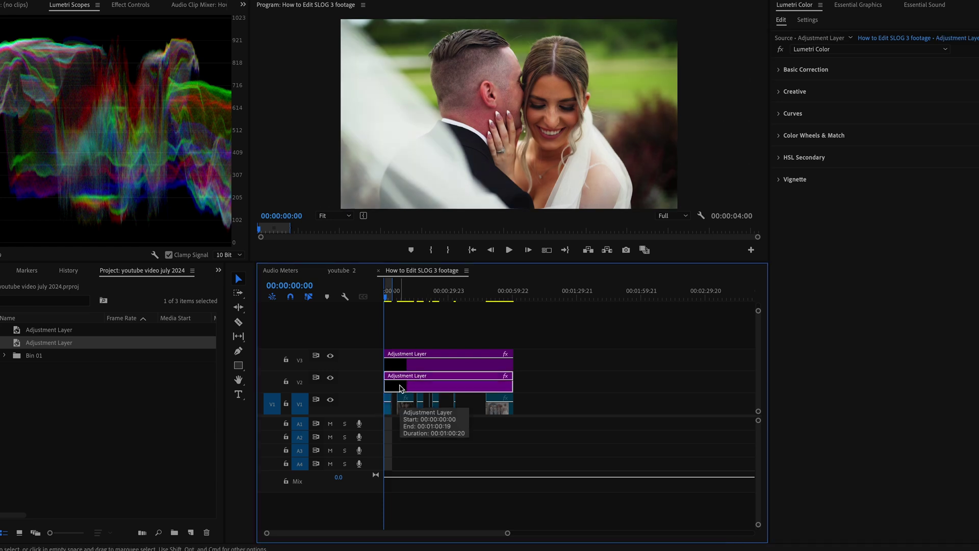
{"action": "left_click", "coordinate": [387, 404]}
{"action": "left_click", "coordinate": [781, 50]}
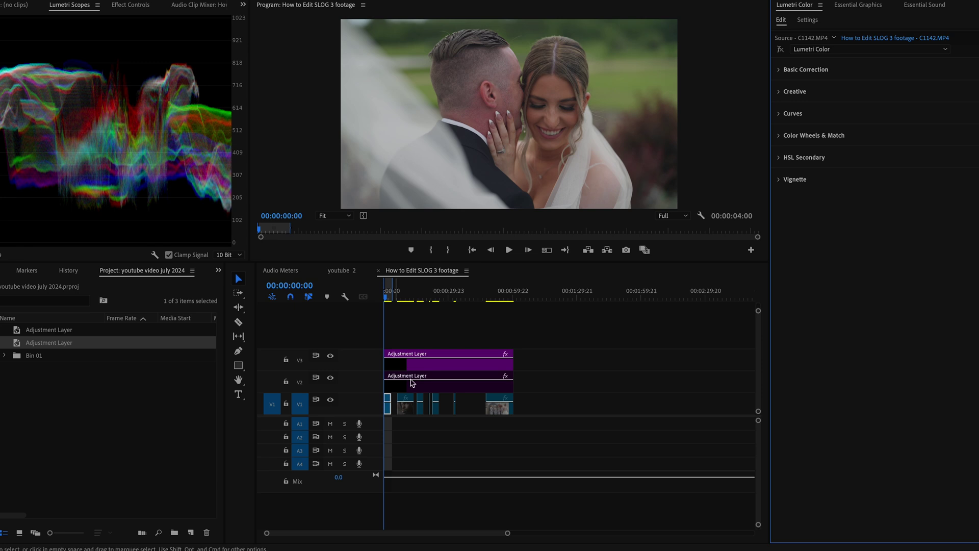
{"action": "left_click", "coordinate": [392, 386]}
{"action": "left_click", "coordinate": [390, 398]}
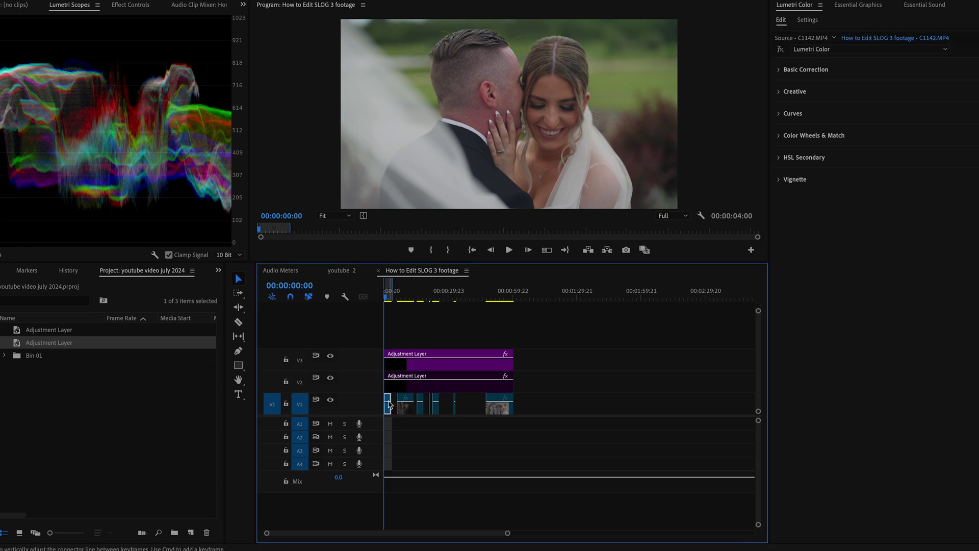
{"action": "left_click", "coordinate": [782, 50]}
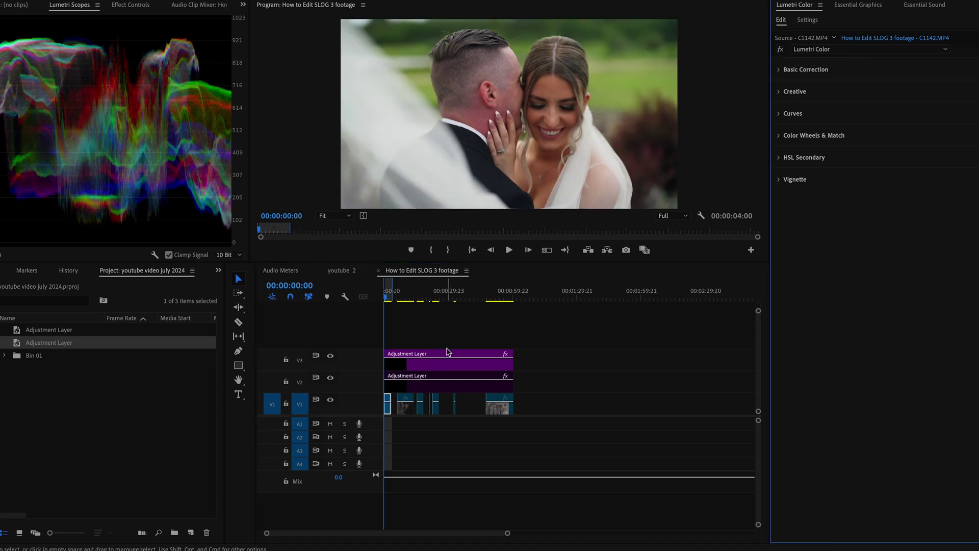
{"action": "left_click", "coordinate": [406, 390]}
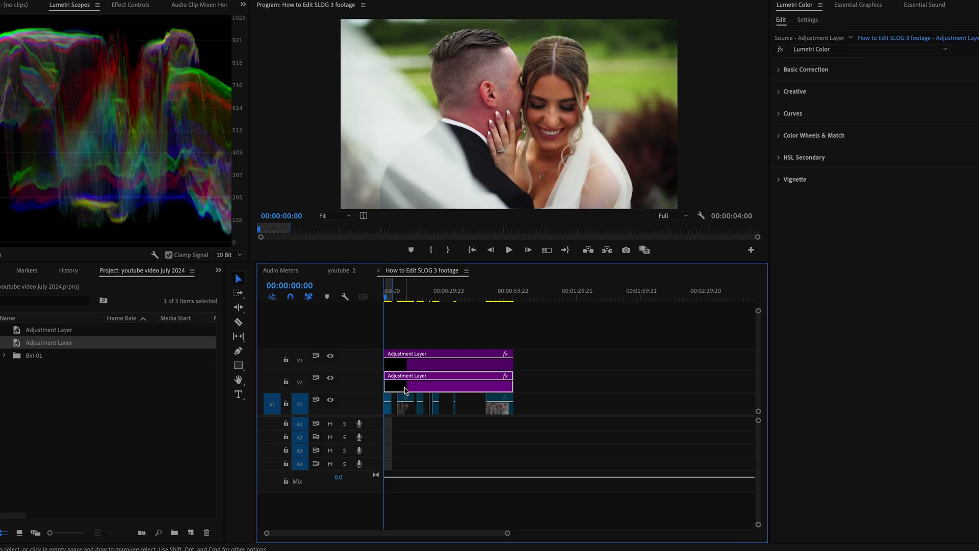
{"action": "left_click_drag", "start_coordinate": [386, 295], "coordinate": [385, 295]}
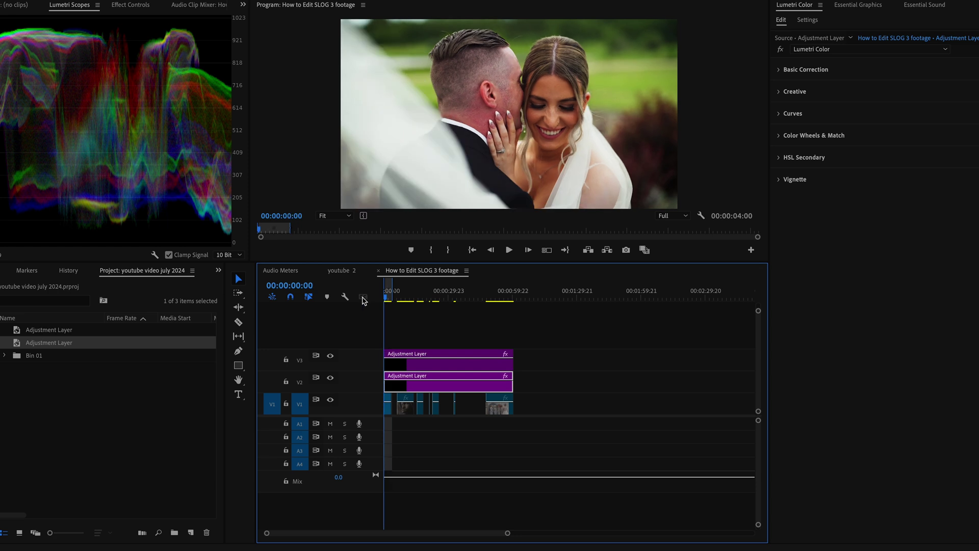